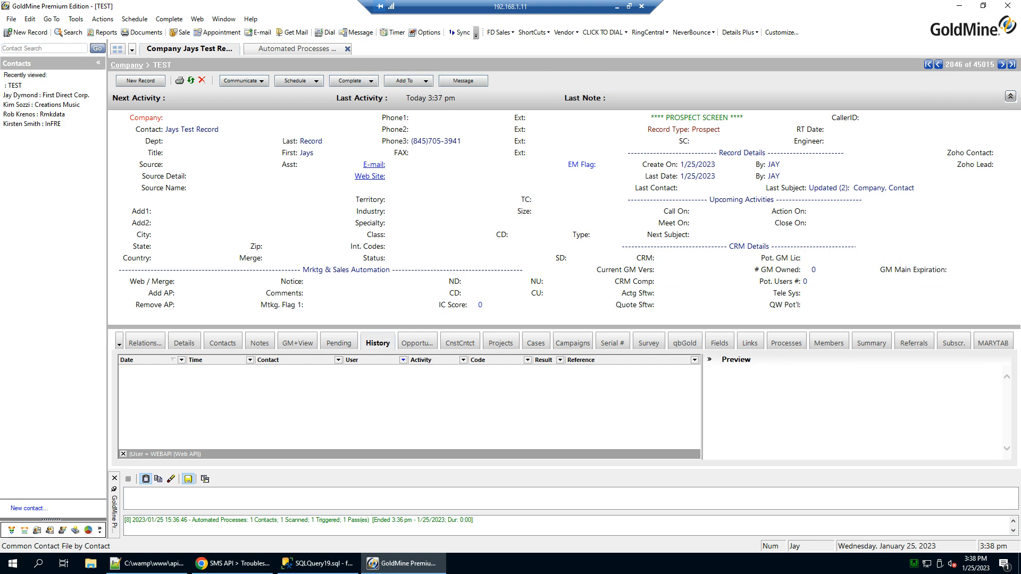
# Move the Vonage 'Getting Started - SMS' page over GoldMine and highlight 'SMS API' in its heading.
pyautogui.moveTo(0, 8); pyautogui.dragTo(318, 17)
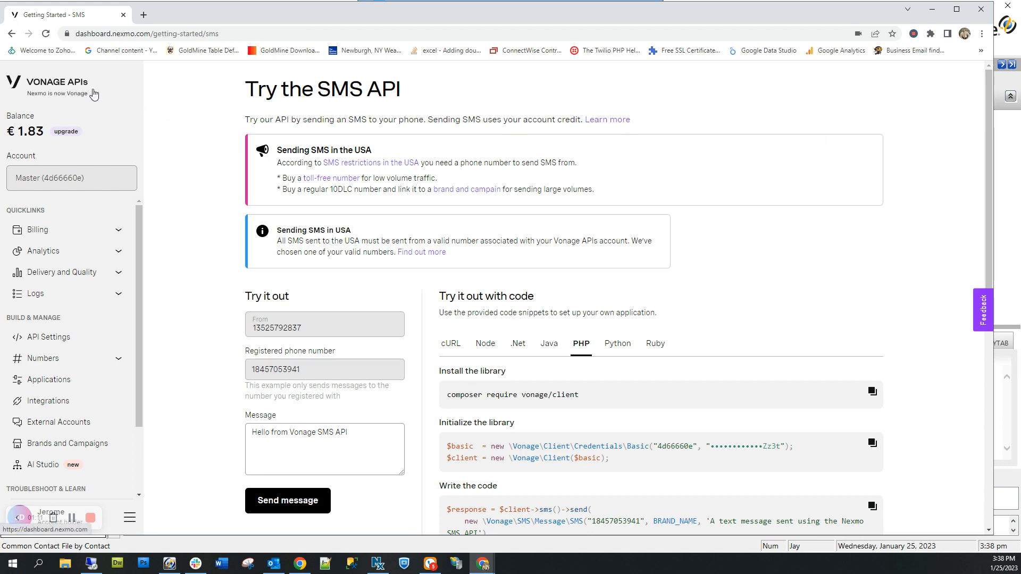
pyautogui.moveTo(319, 91); pyautogui.dragTo(419, 89)
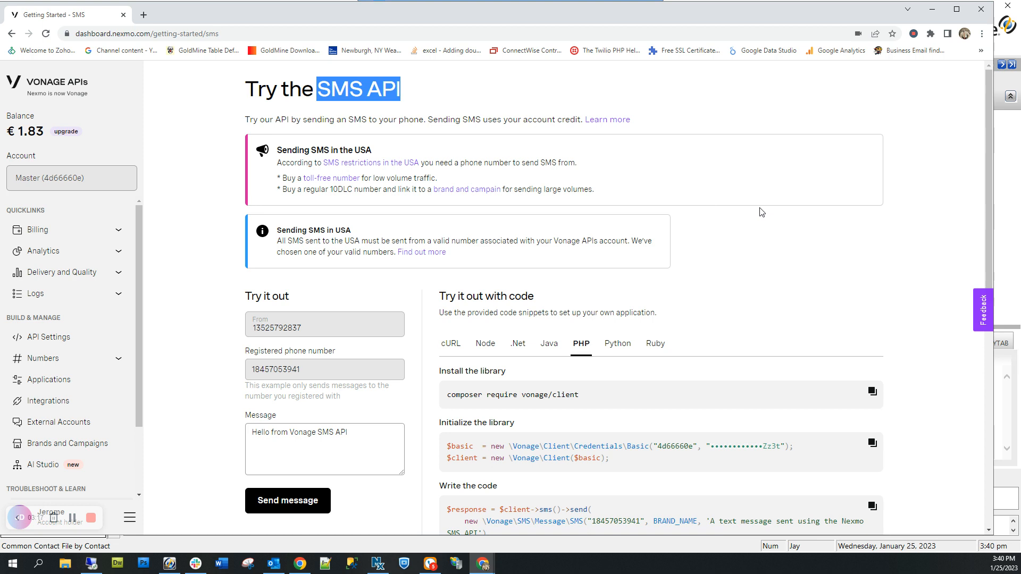
# Scroll through the Try it out SMS form and PHP code sample, then minimize Chrome.
pyautogui.scroll(-2, 761, 211)
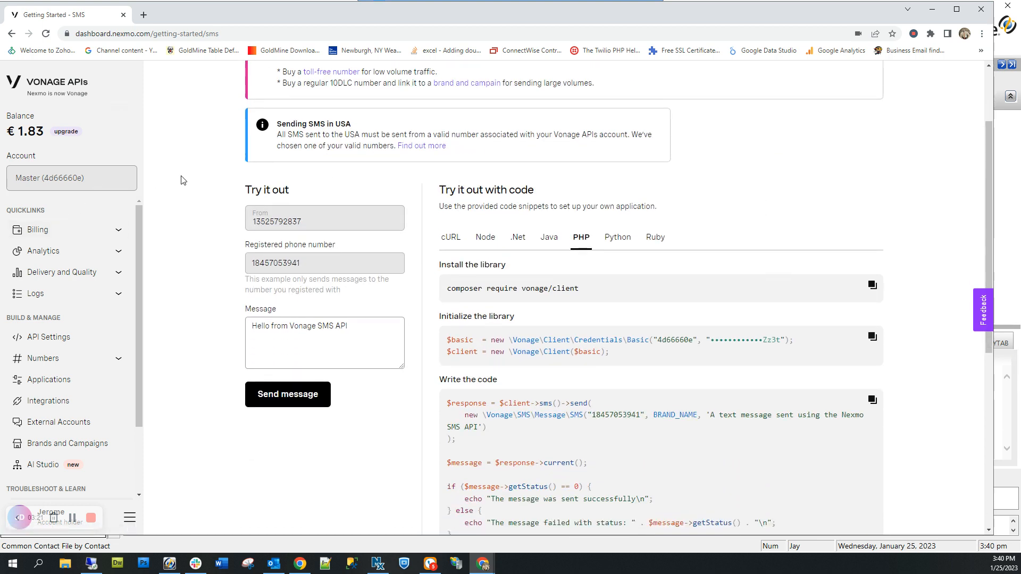
pyautogui.scroll(2, 176, 175)
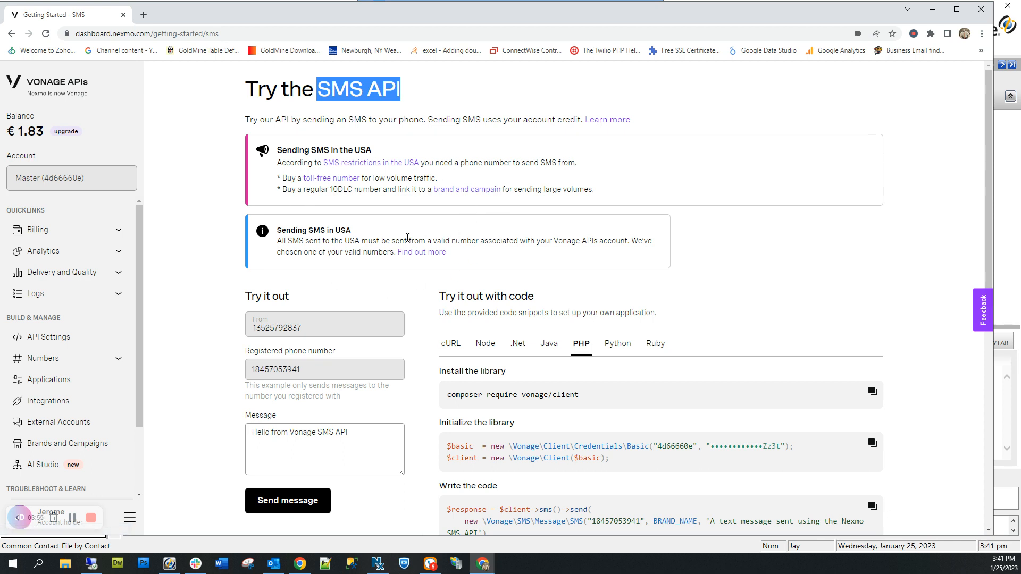
pyautogui.scroll(-4, 407, 238)
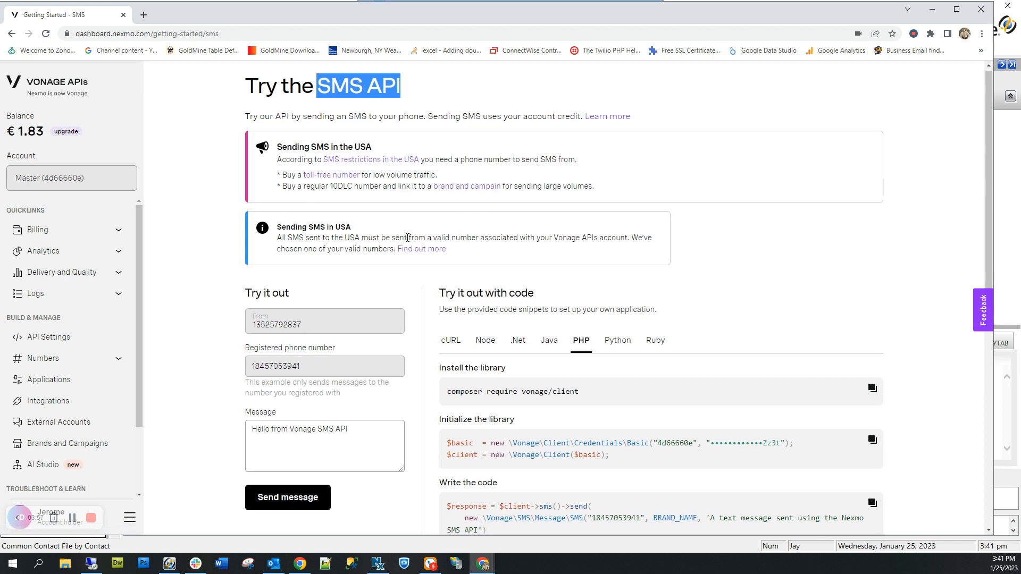
pyautogui.scroll(-4, 407, 250)
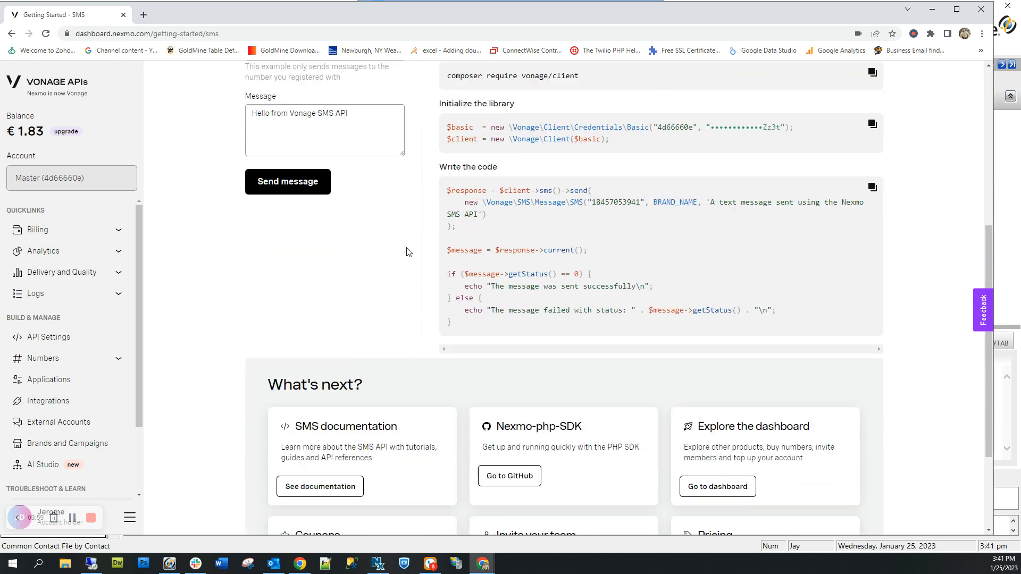
pyautogui.scroll(-1, 745, 181)
pyautogui.scroll(4, 896, 163)
pyautogui.scroll(5, 896, 163)
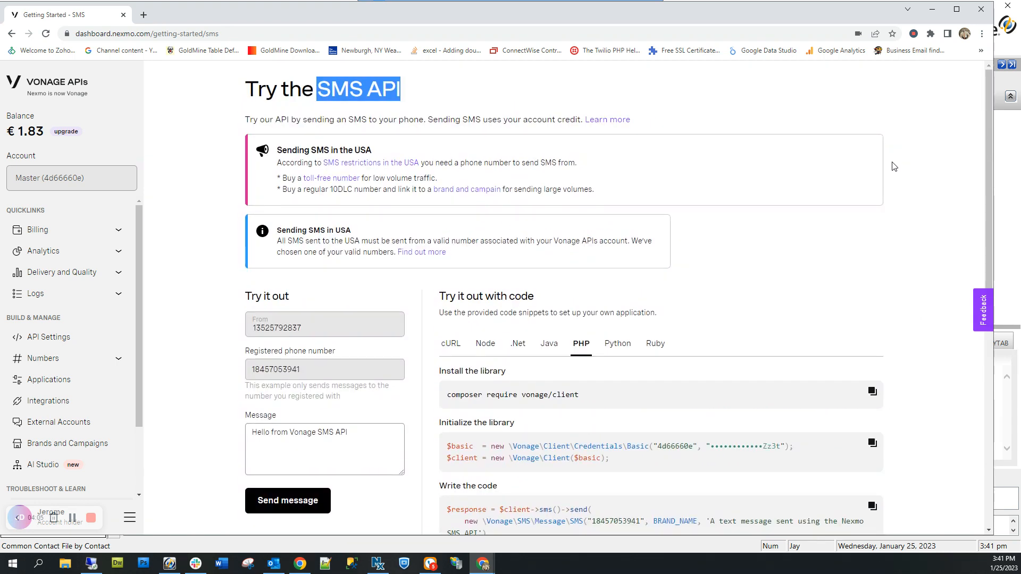
pyautogui.scroll(-3, 894, 168)
pyautogui.scroll(1, 892, 169)
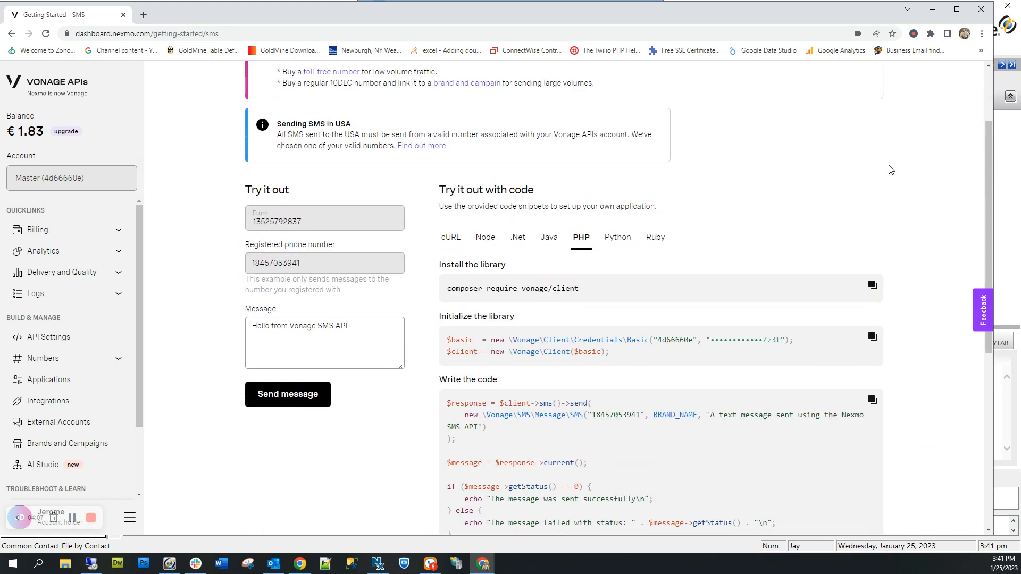
pyautogui.scroll(-1, 892, 170)
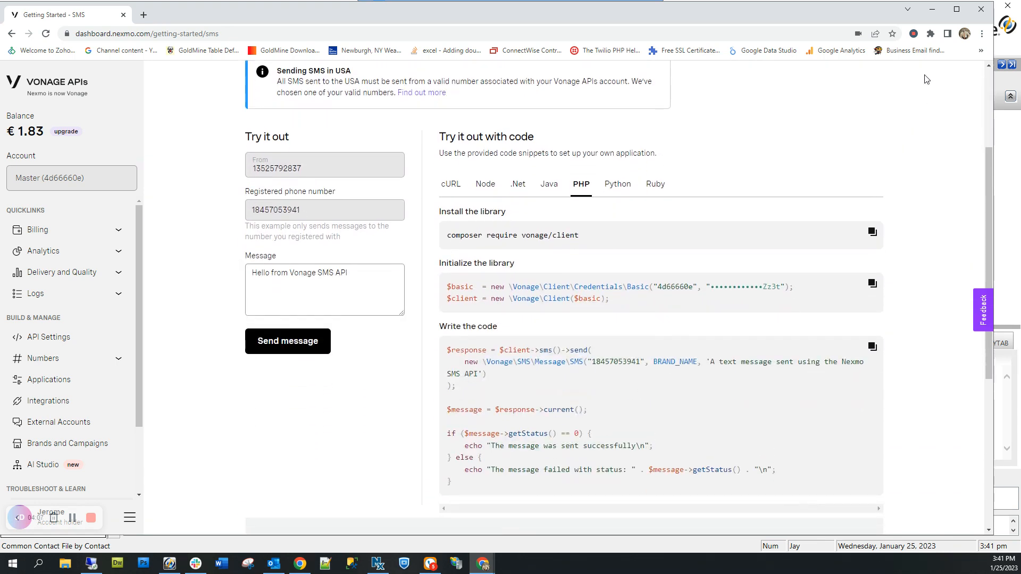
pyautogui.click(934, 12)
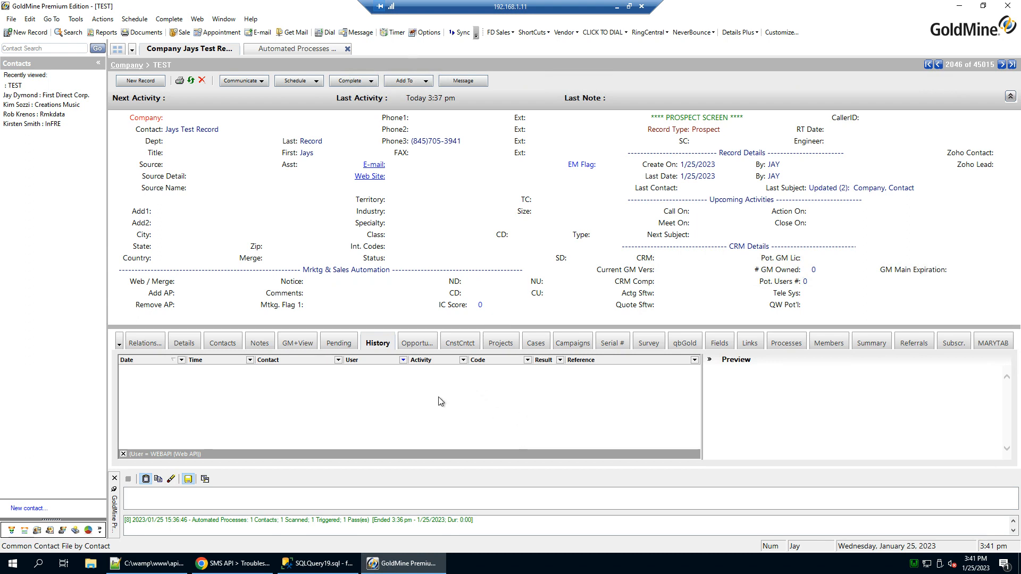
# Open the Automated Processes Center, expand Send SMS, and bring up actions for event S 100.
pyautogui.click(292, 51)
pyautogui.click(130, 89)
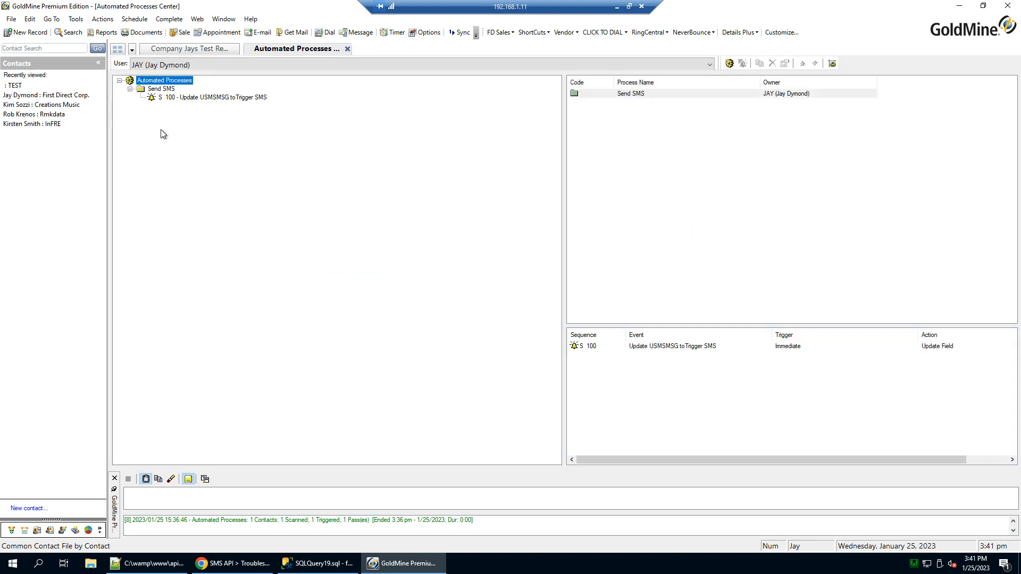
pyautogui.click(177, 99)
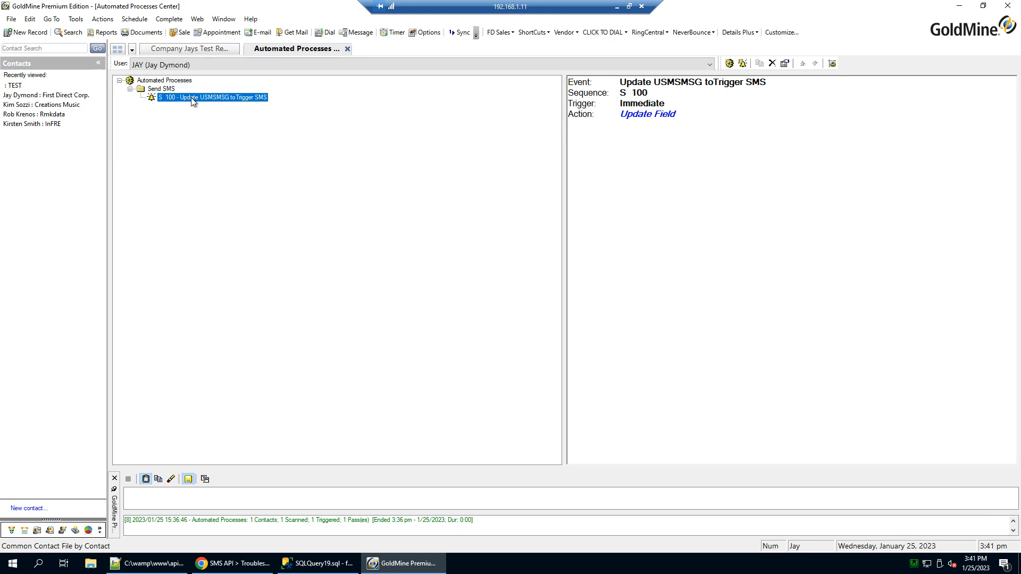
pyautogui.rightClick(192, 98)
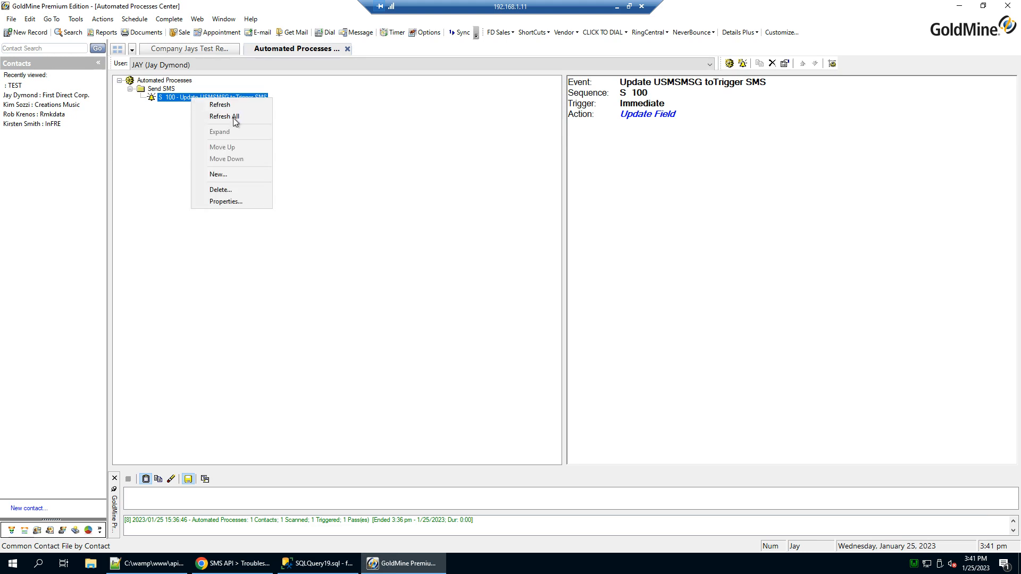
# Open the S 100 event's Properties and highlight the USMSMSG field name in its description.
pyautogui.click(229, 202)
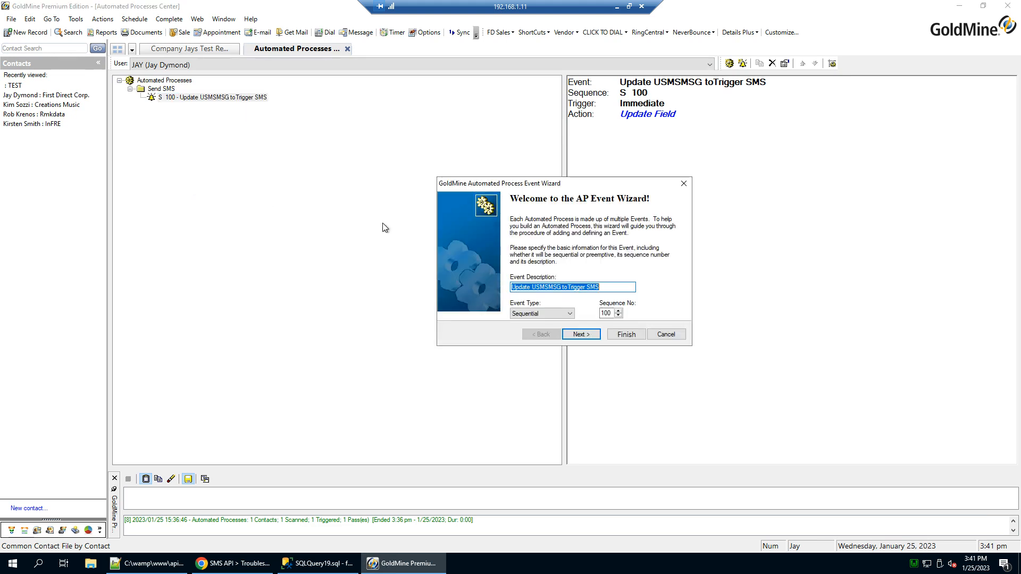
pyautogui.click(613, 288)
pyautogui.moveTo(613, 287); pyautogui.dragTo(512, 288)
pyautogui.click(522, 287)
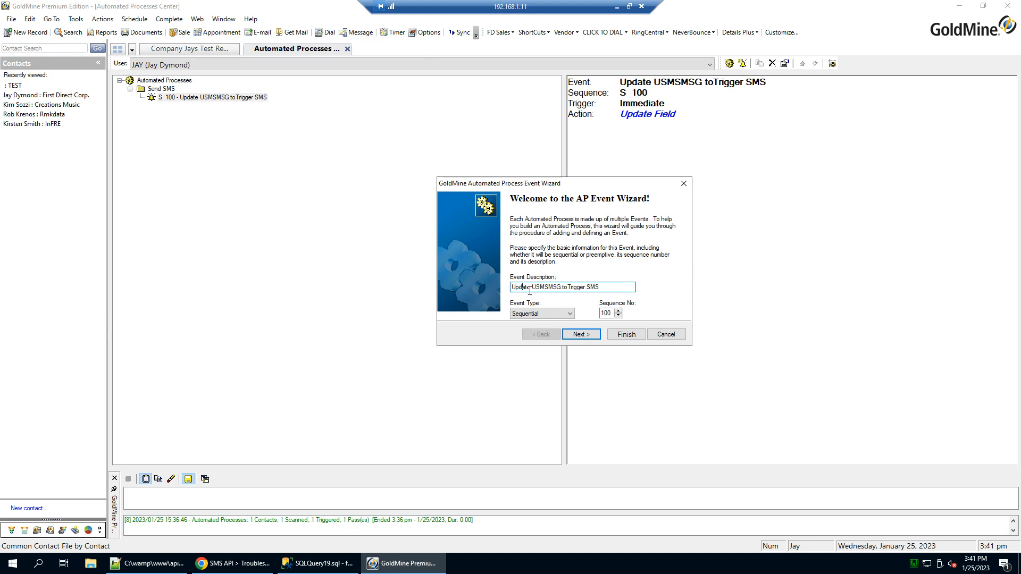
pyautogui.moveTo(532, 288); pyautogui.dragTo(562, 287)
# Keep the trigger on Immediate and open the Update Field action's SMS MSG expression.
pyautogui.click(582, 334)
pyautogui.click(575, 335)
pyautogui.click(541, 334)
pyautogui.click(576, 241)
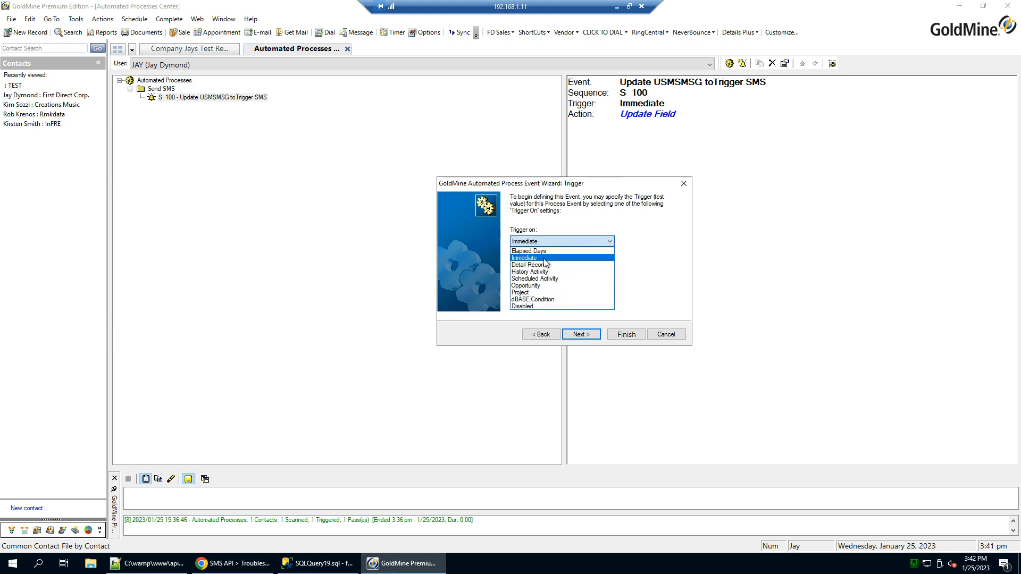
pyautogui.click(523, 258)
pyautogui.click(581, 334)
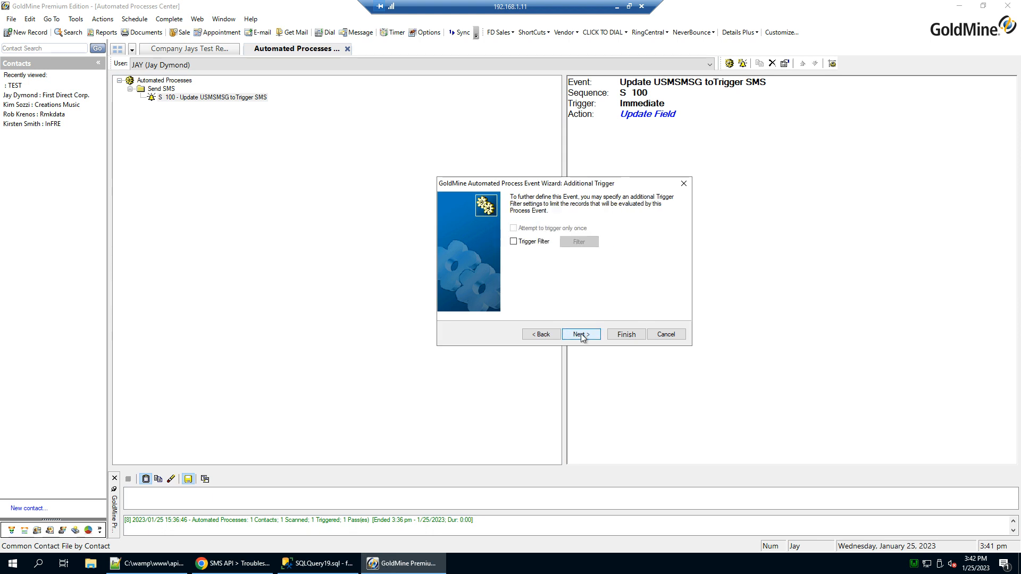
pyautogui.click(581, 333)
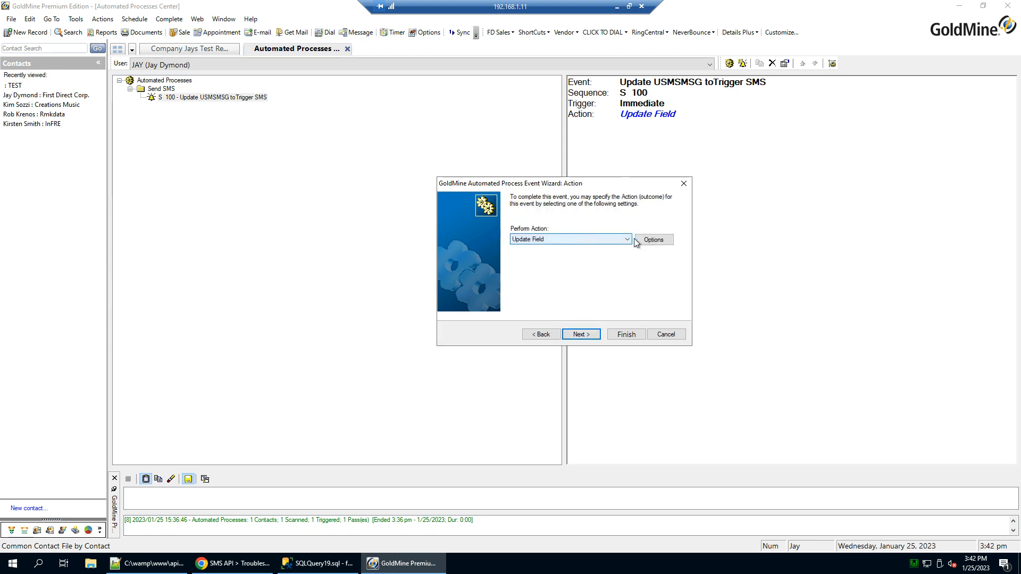
pyautogui.click(653, 239)
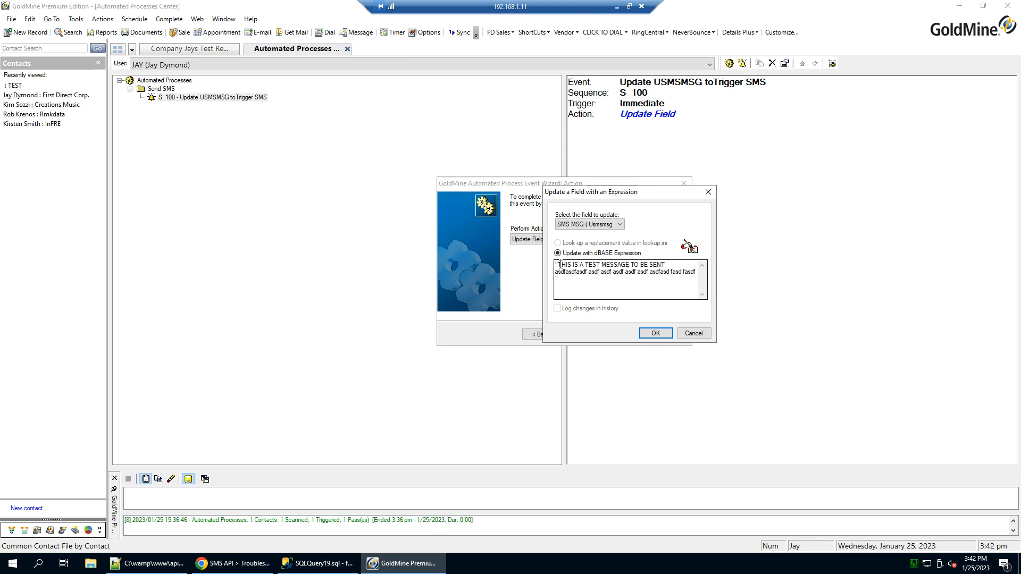
# Highlight the 'THIS IS A TEST MESSAGE TO BE SENT' expression, accept it unchanged, and advance to the final page.
pyautogui.moveTo(559, 280); pyautogui.dragTo(556, 264)
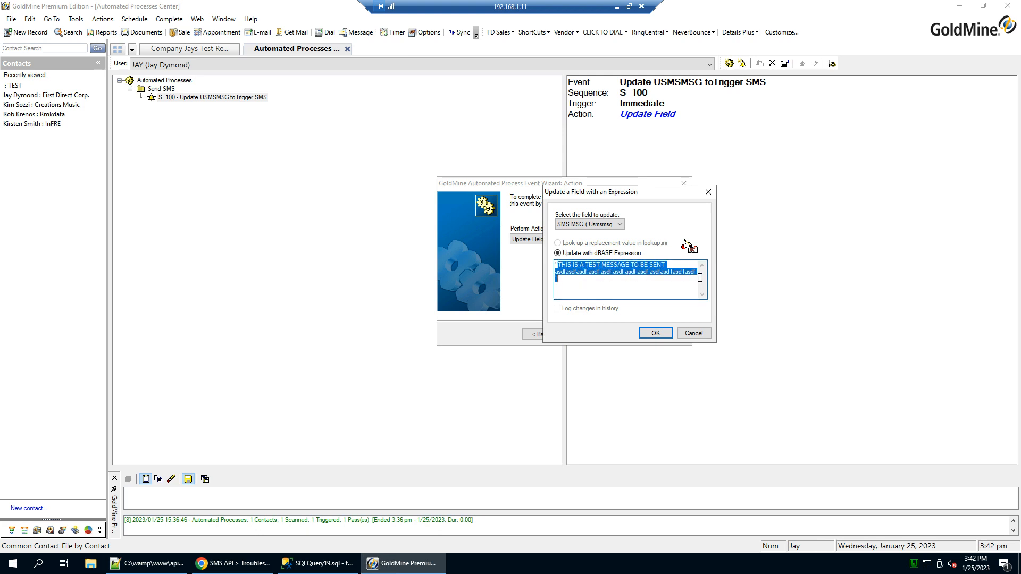
pyautogui.click(576, 276)
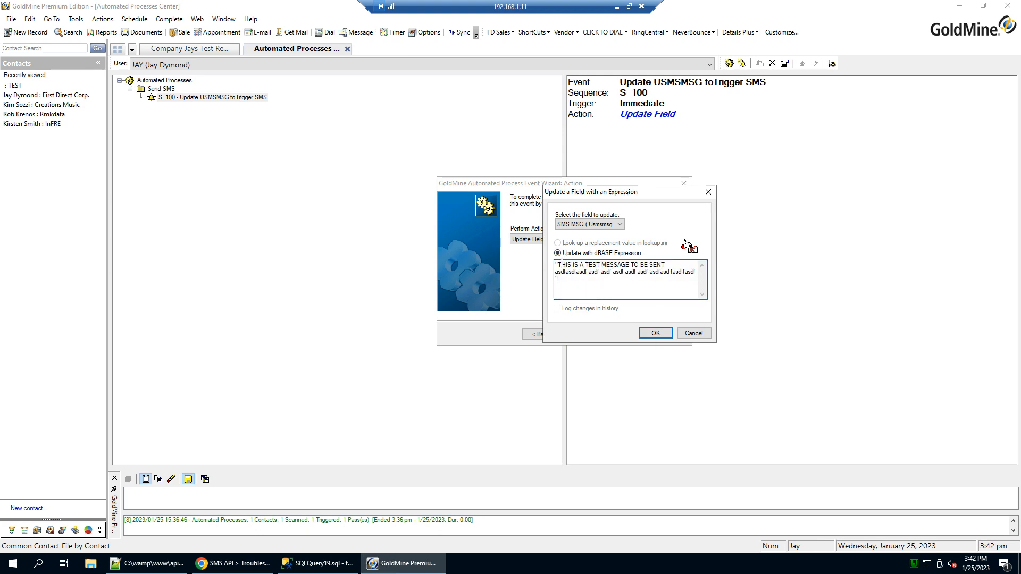
pyautogui.moveTo(557, 264); pyautogui.dragTo(701, 271)
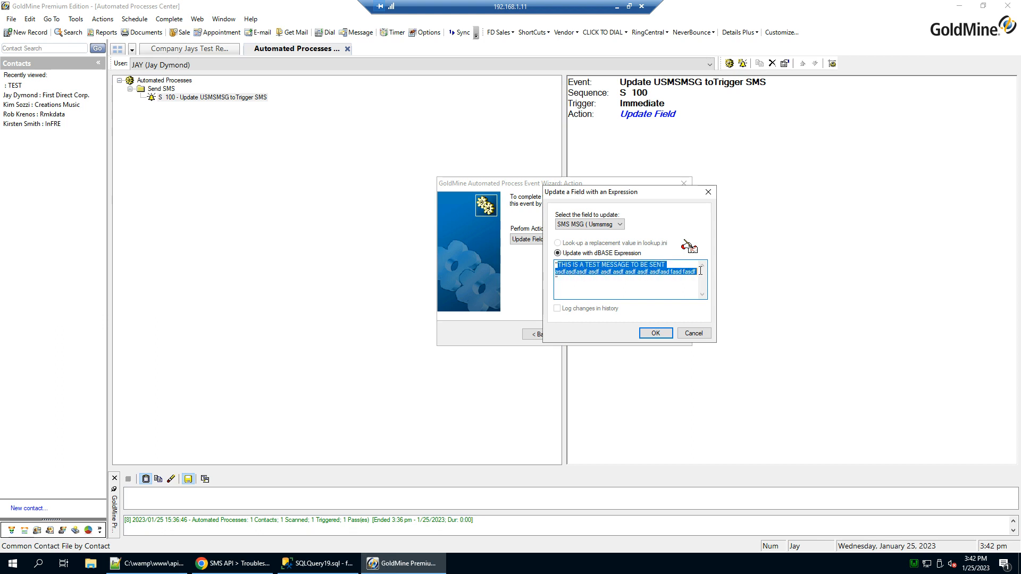
pyautogui.moveTo(558, 264); pyautogui.dragTo(695, 275)
pyautogui.click(592, 280)
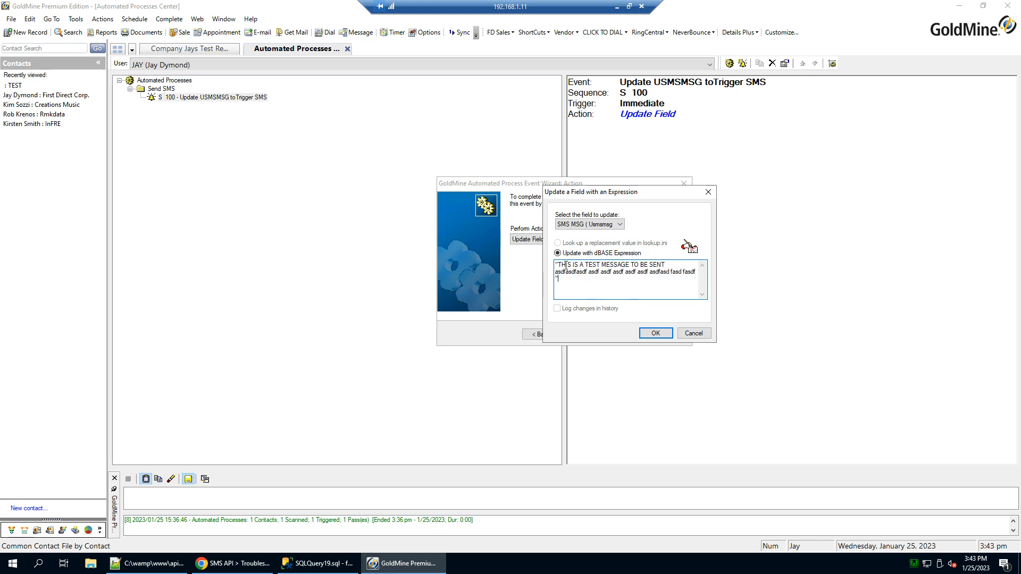
pyautogui.moveTo(560, 264); pyautogui.dragTo(699, 274)
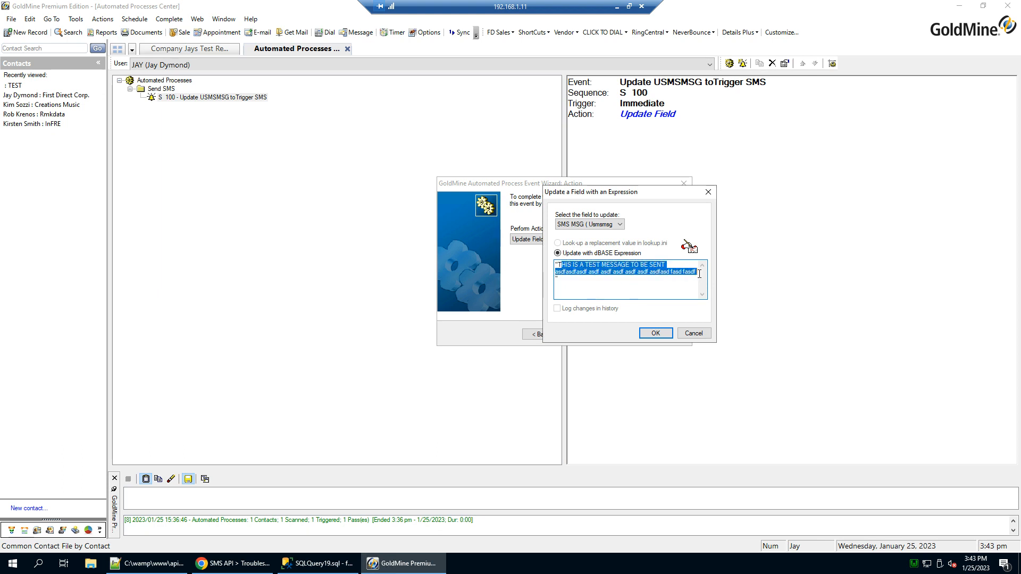
pyautogui.click(655, 287)
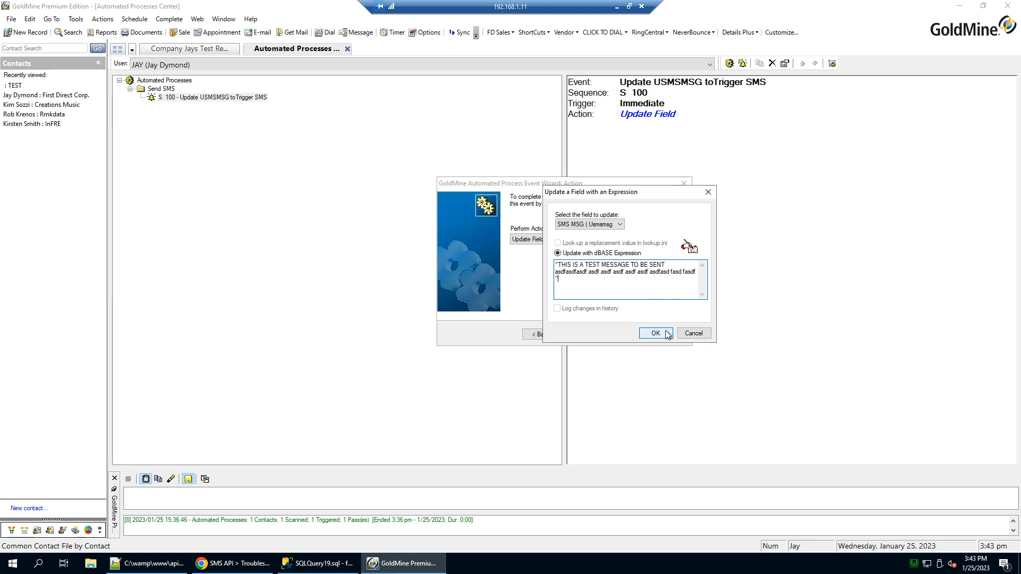
pyautogui.click(664, 339)
pyautogui.click(583, 334)
# Finish the event wizard and check the TEST contact's SMS MSG field.
pyautogui.click(628, 336)
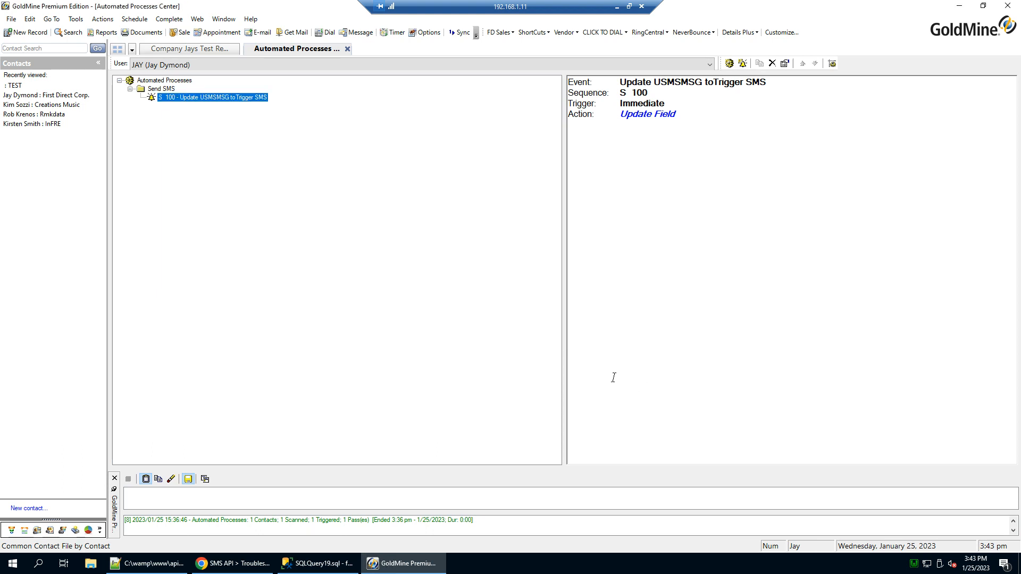
pyautogui.click(182, 49)
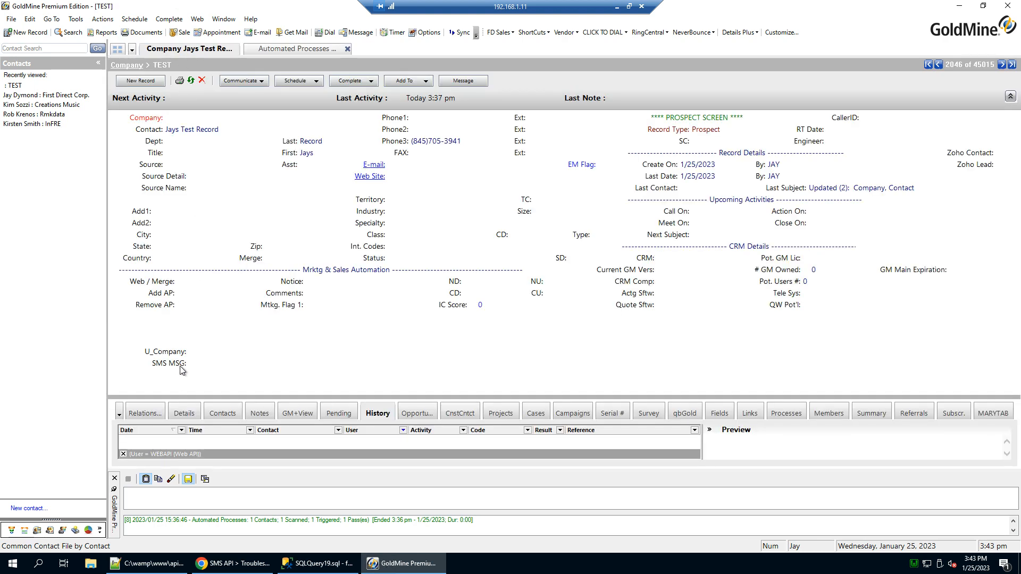
pyautogui.click(442, 366)
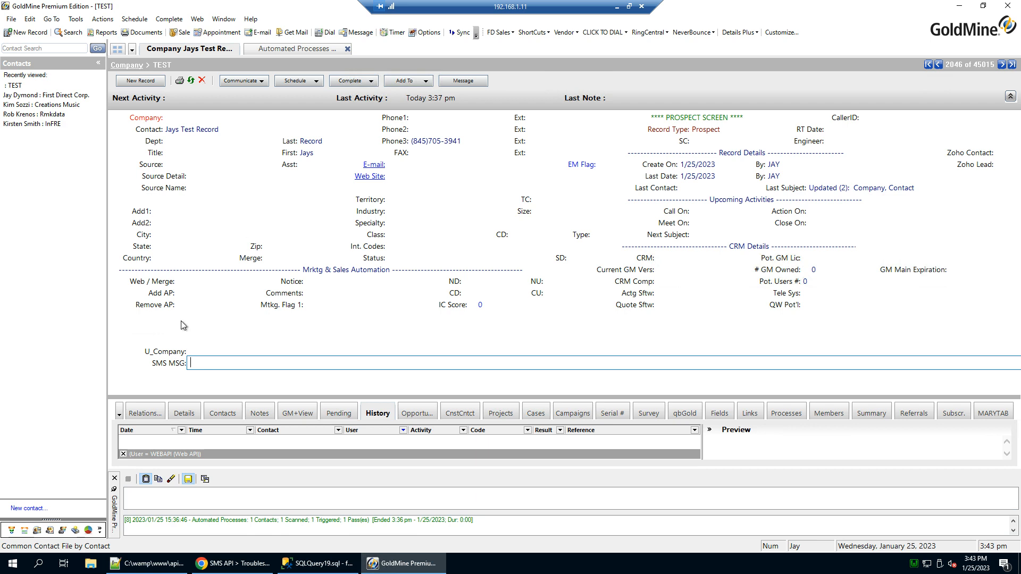
pyautogui.click(157, 375)
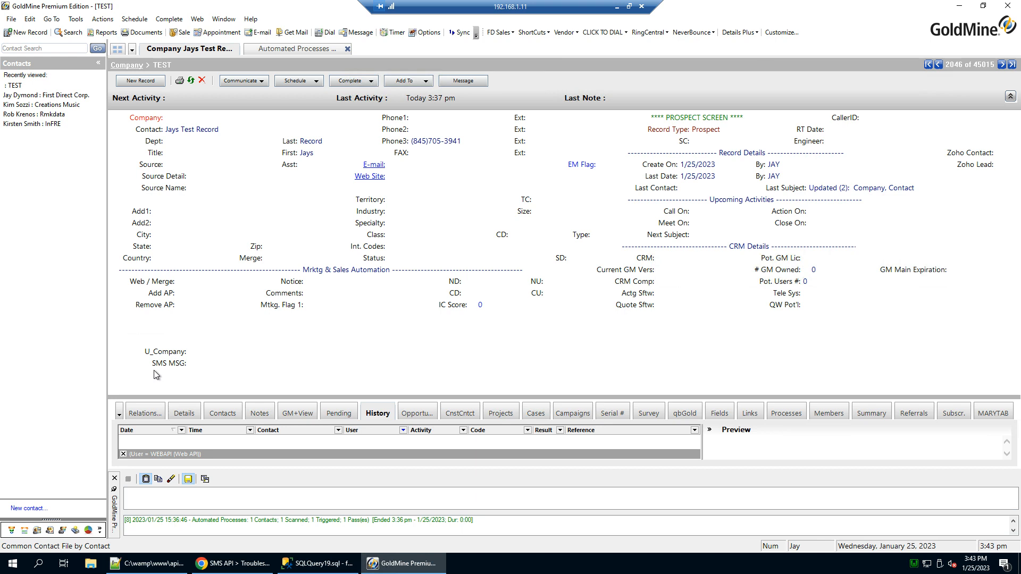
# Glance at the Send SMS process, return to the TEST record, and bring up the SENDSMS trigger in SSMS.
pyautogui.click(283, 49)
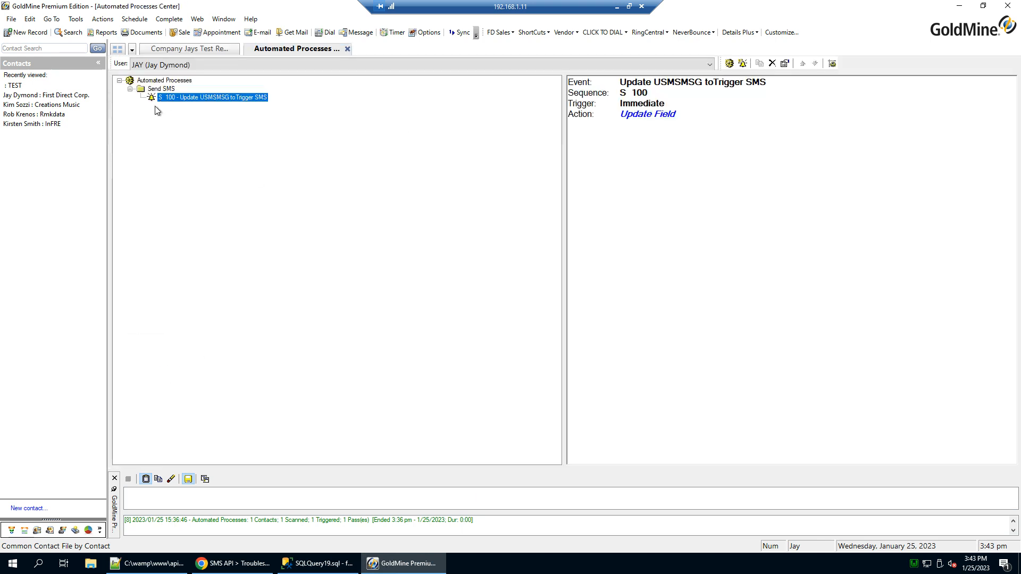
pyautogui.click(206, 48)
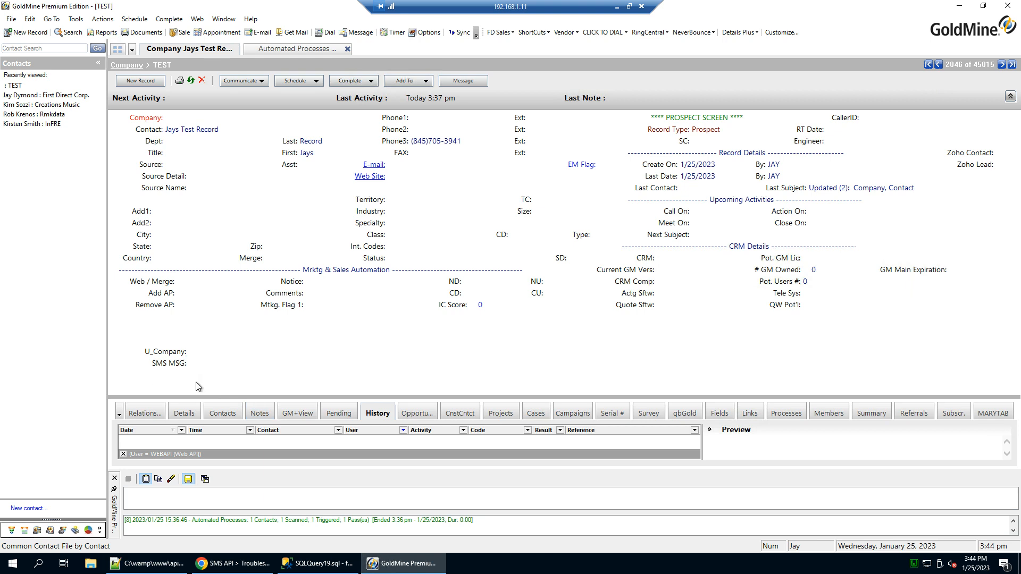
pyautogui.click(314, 566)
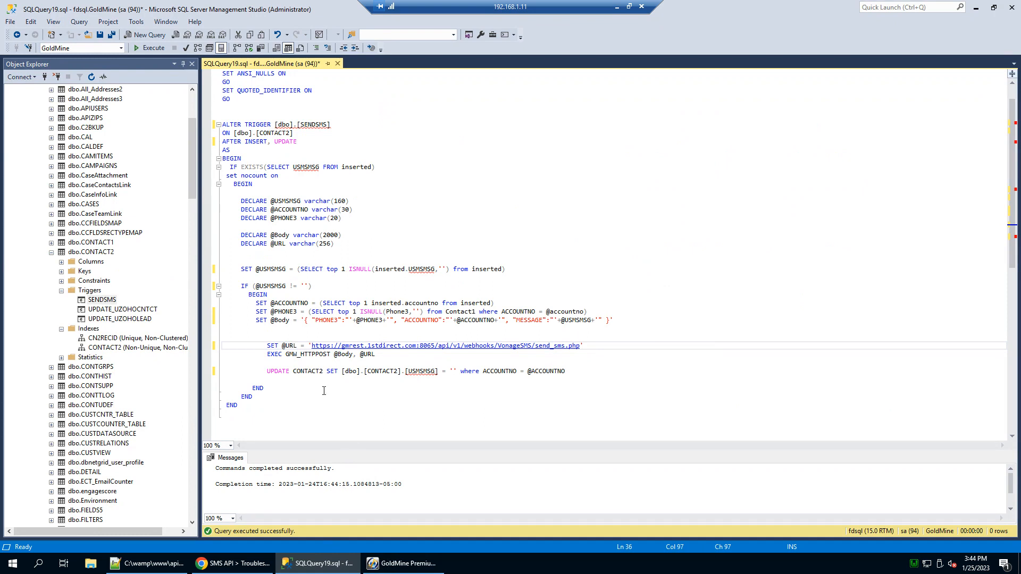
# Highlight the CONTACT2 table that the SENDSMS trigger is attached to.
pyautogui.scroll(1, 320, 396)
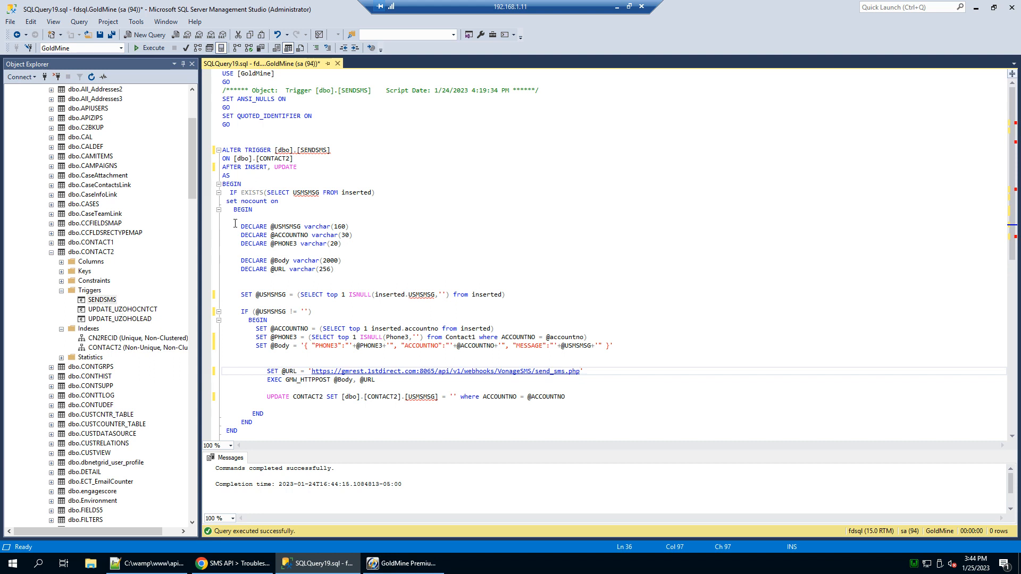
pyautogui.moveTo(260, 158); pyautogui.dragTo(321, 190)
pyautogui.click(298, 218)
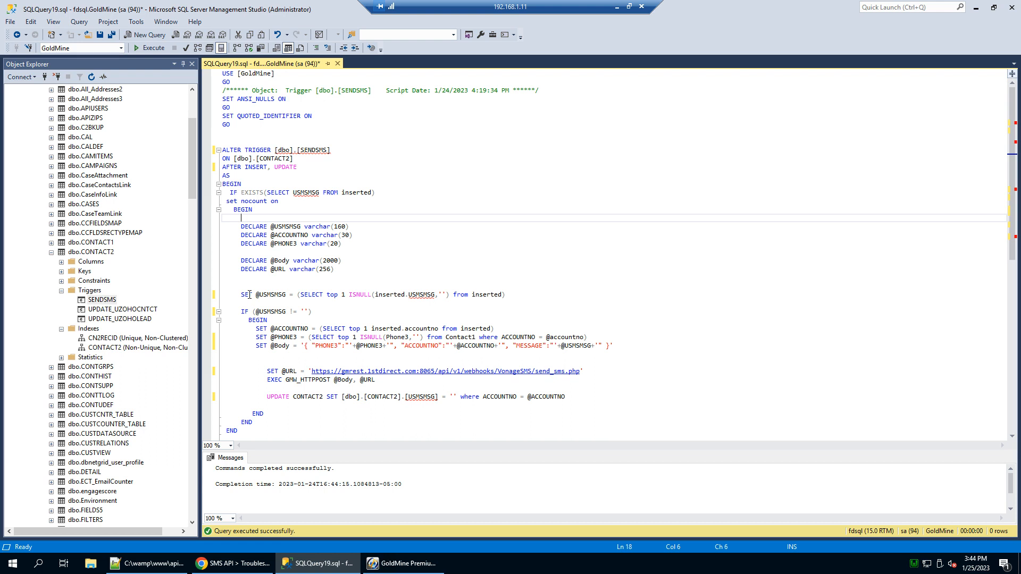
# Highlight the account and phone lookup, JSON body line and send_sms webhook URL, then switch to send_sms.php.
pyautogui.click(256, 328)
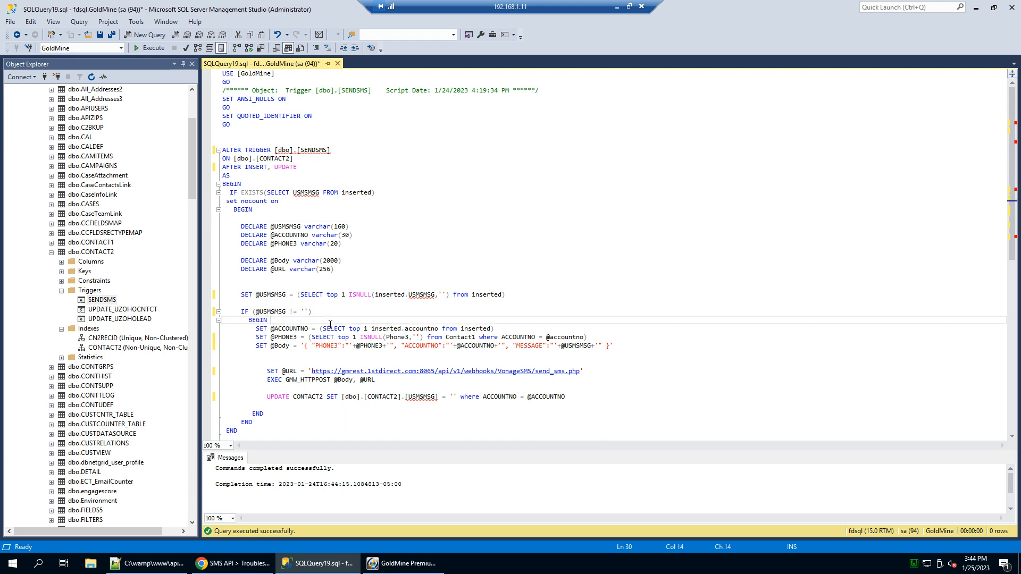
pyautogui.keyDown('shift'); pyautogui.click(417, 337); pyautogui.keyUp('shift')
pyautogui.keyDown('shift'); pyautogui.click(615, 346); pyautogui.keyUp('shift')
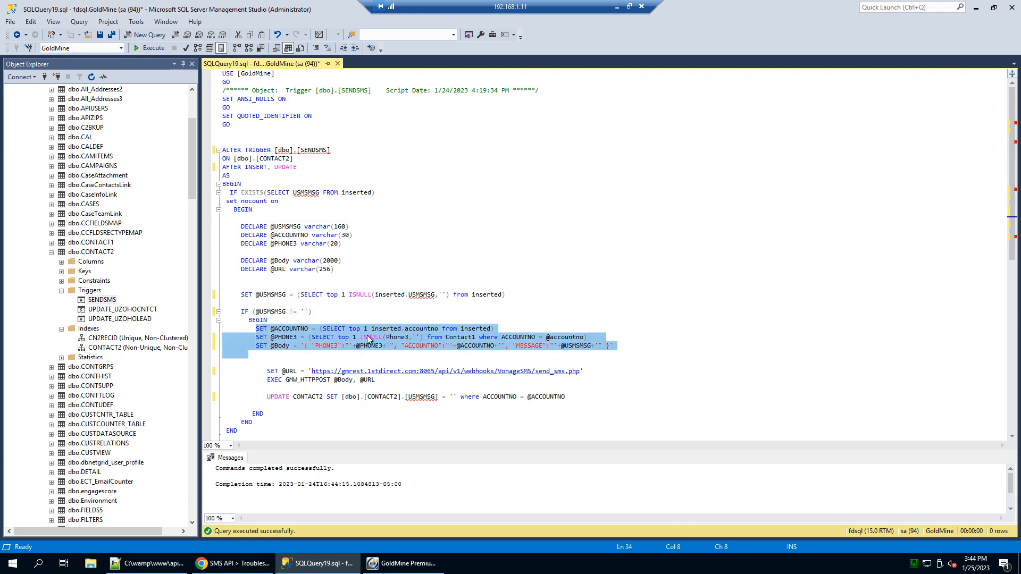
pyautogui.click(300, 321)
pyautogui.click(278, 345)
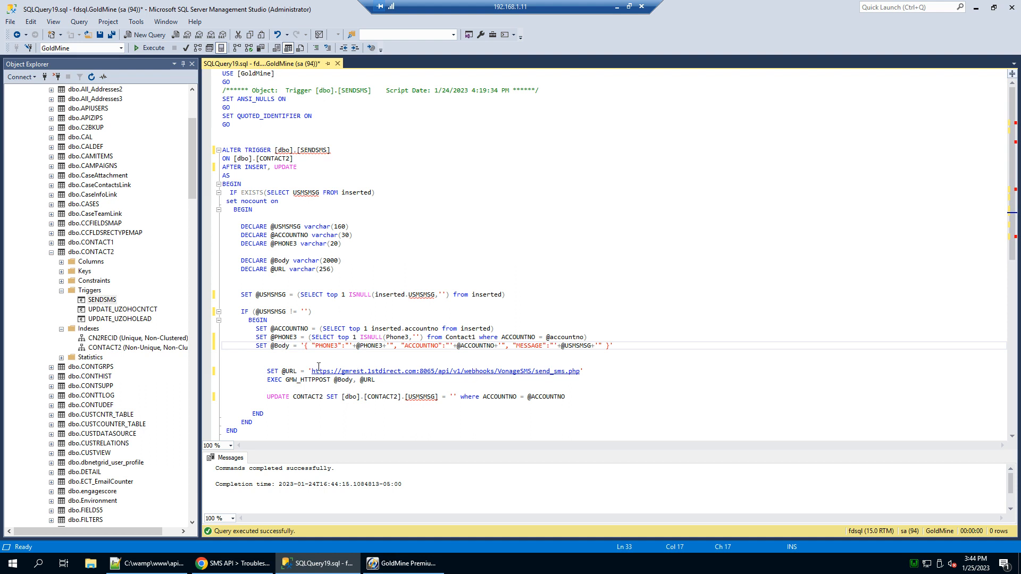
pyautogui.moveTo(312, 371); pyautogui.dragTo(580, 372)
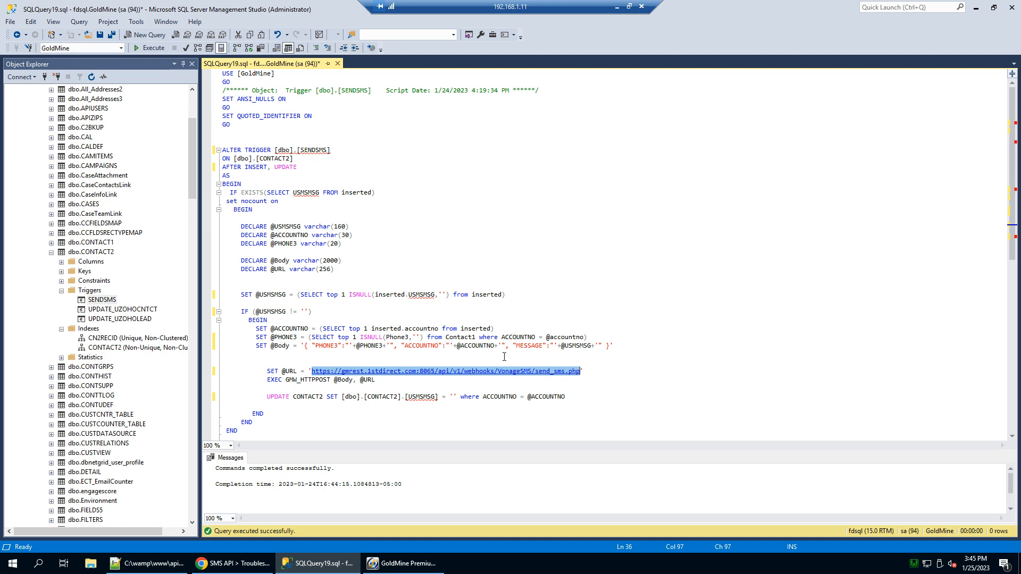
pyautogui.click(151, 564)
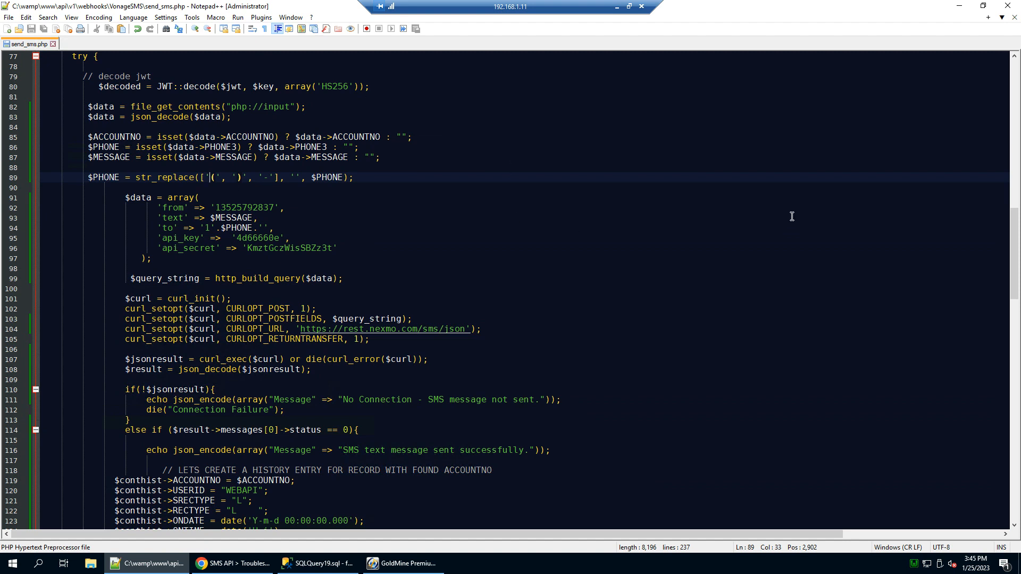
pyautogui.moveTo(89, 137); pyautogui.dragTo(130, 159)
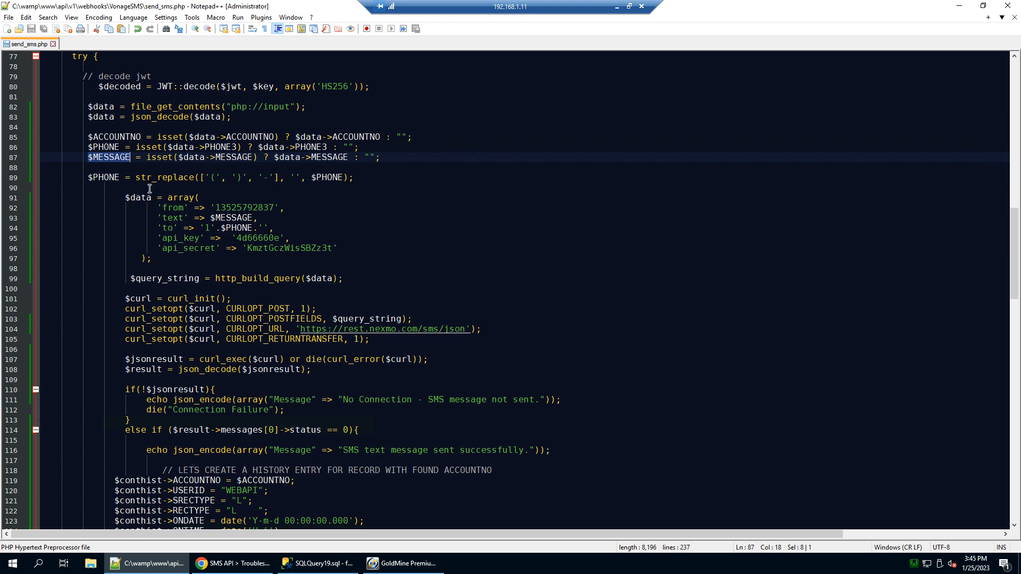
pyautogui.scroll(-3, 146, 190)
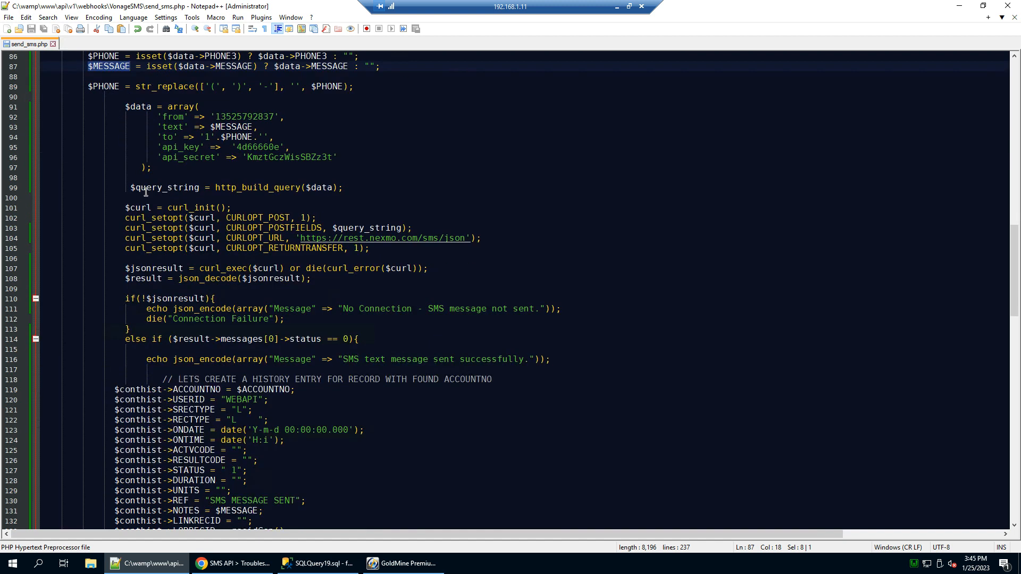
pyautogui.scroll(-1, 147, 192)
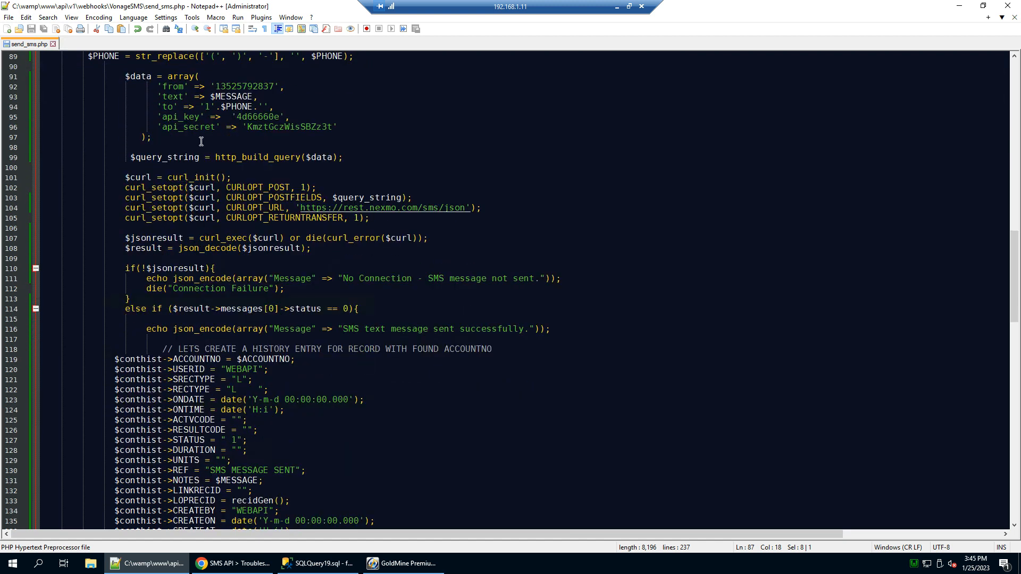
pyautogui.moveTo(211, 96); pyautogui.dragTo(254, 109)
pyautogui.click(211, 97)
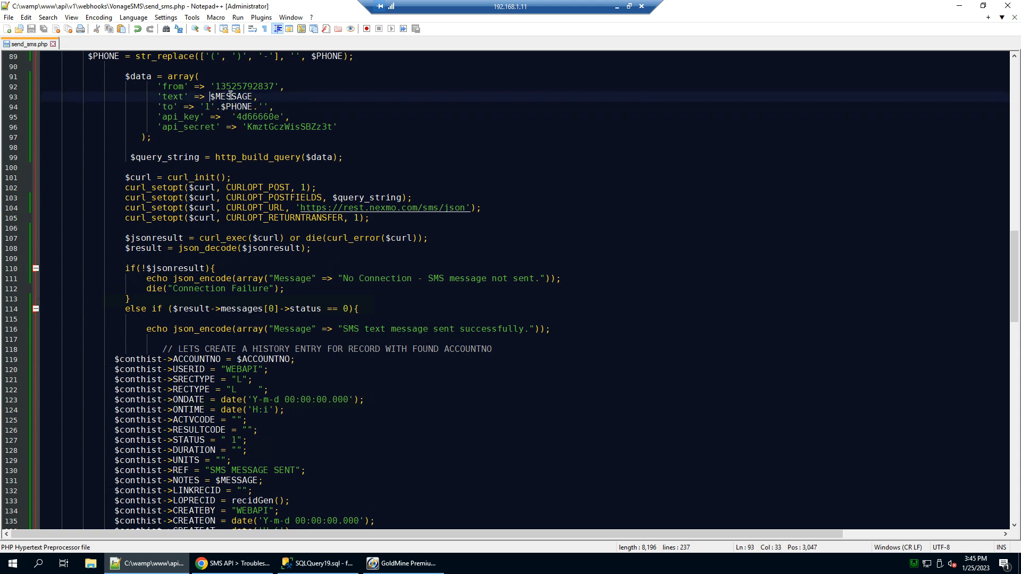
pyautogui.click(234, 108)
pyautogui.click(222, 86)
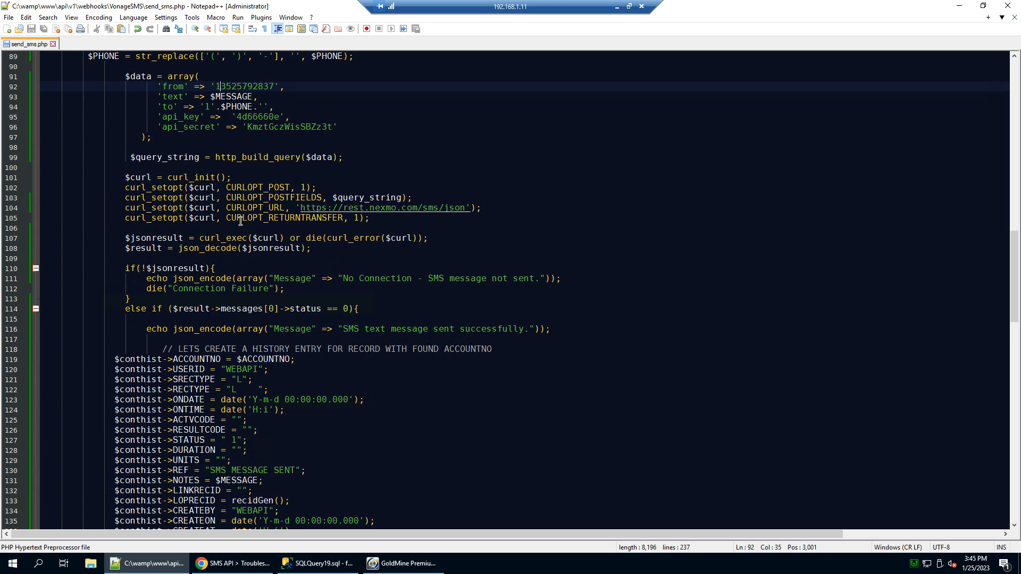
pyautogui.scroll(-1, 232, 206)
pyautogui.moveTo(115, 147); pyautogui.dragTo(465, 198)
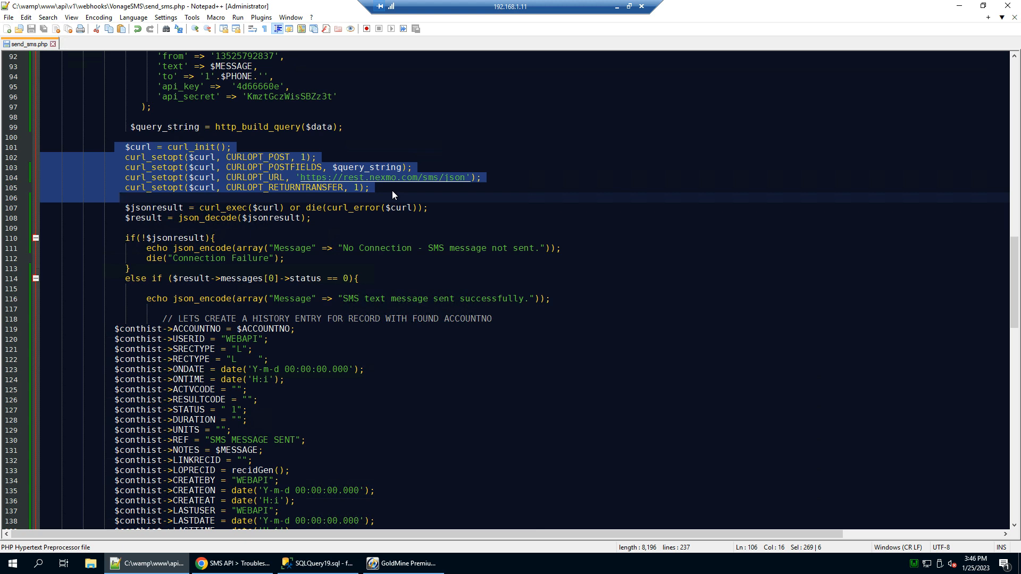
pyautogui.click(392, 190)
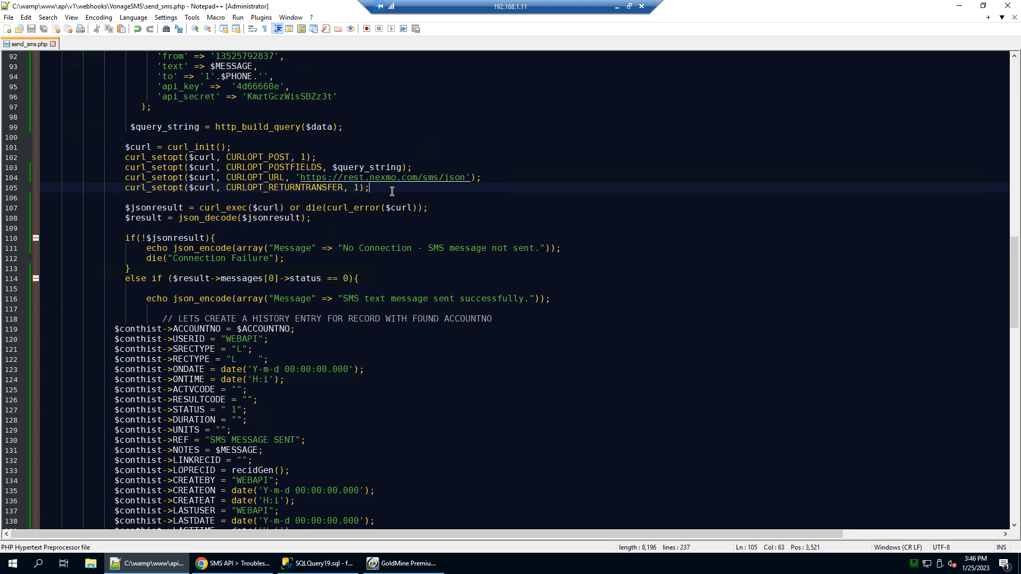
pyautogui.scroll(2, 392, 192)
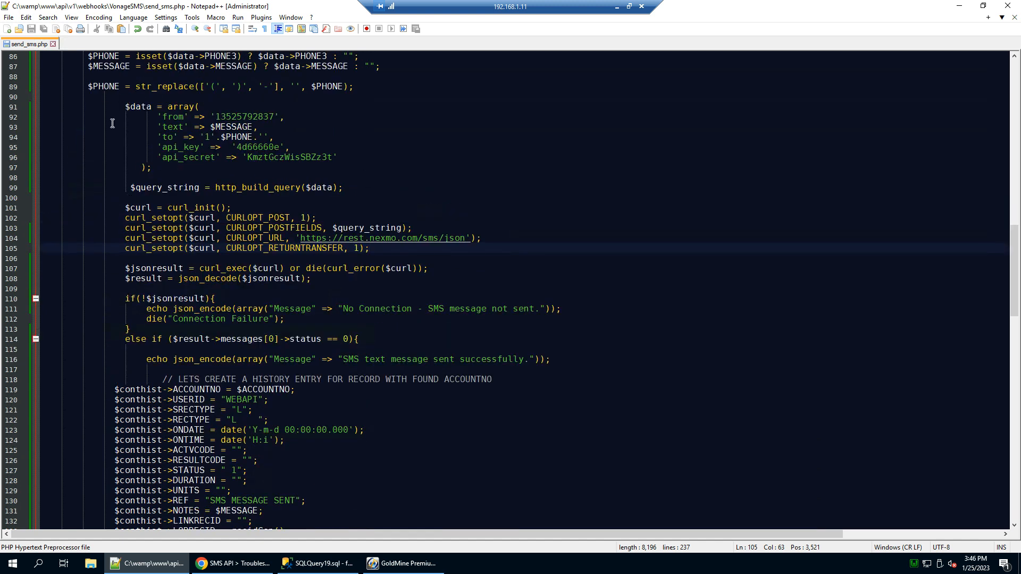
pyautogui.moveTo(116, 207); pyautogui.dragTo(480, 274)
pyautogui.click(486, 274)
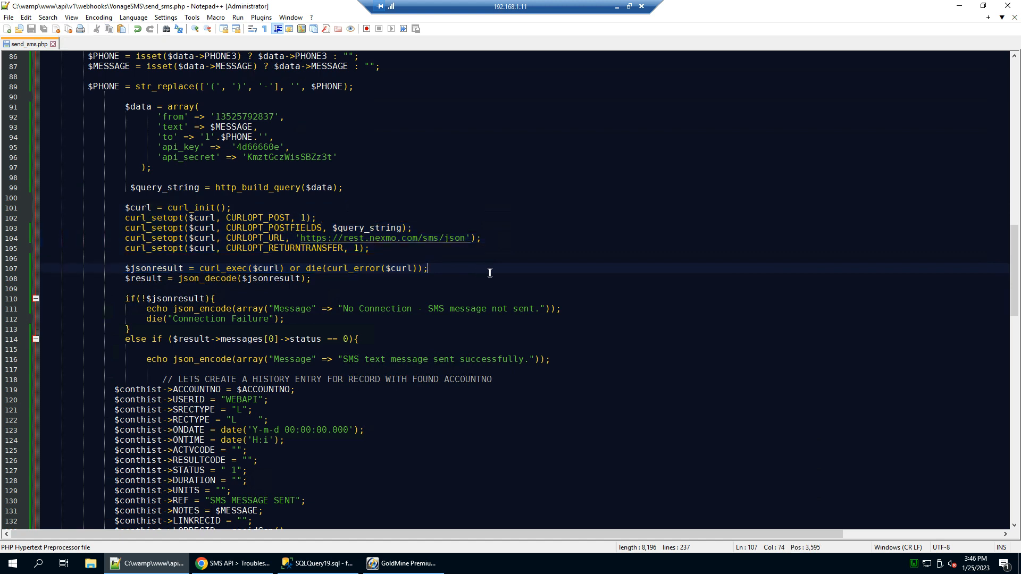
pyautogui.scroll(-1, 490, 273)
pyautogui.moveTo(125, 248); pyautogui.dragTo(321, 250)
pyautogui.click(117, 250)
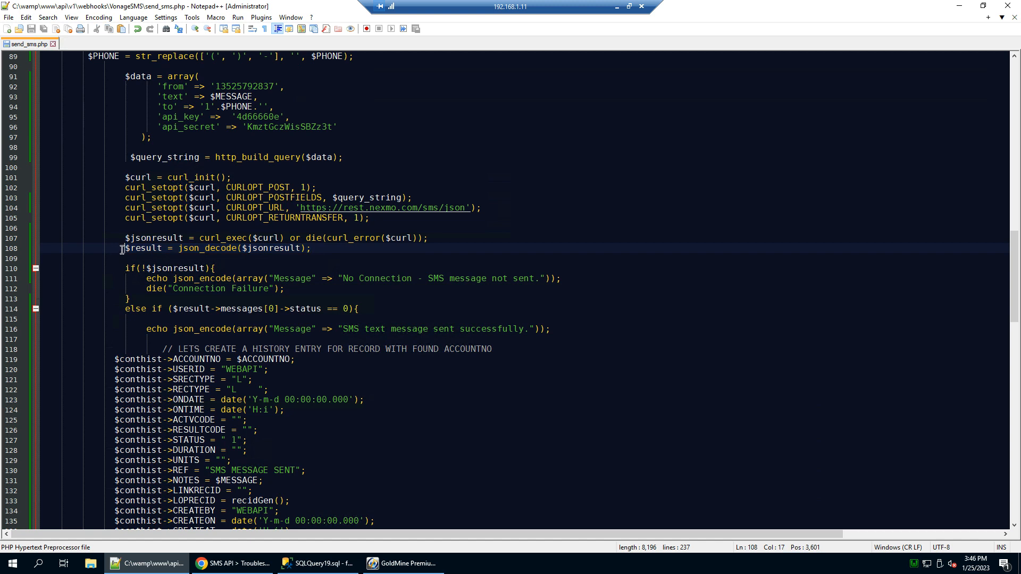
pyautogui.scroll(-1, 120, 254)
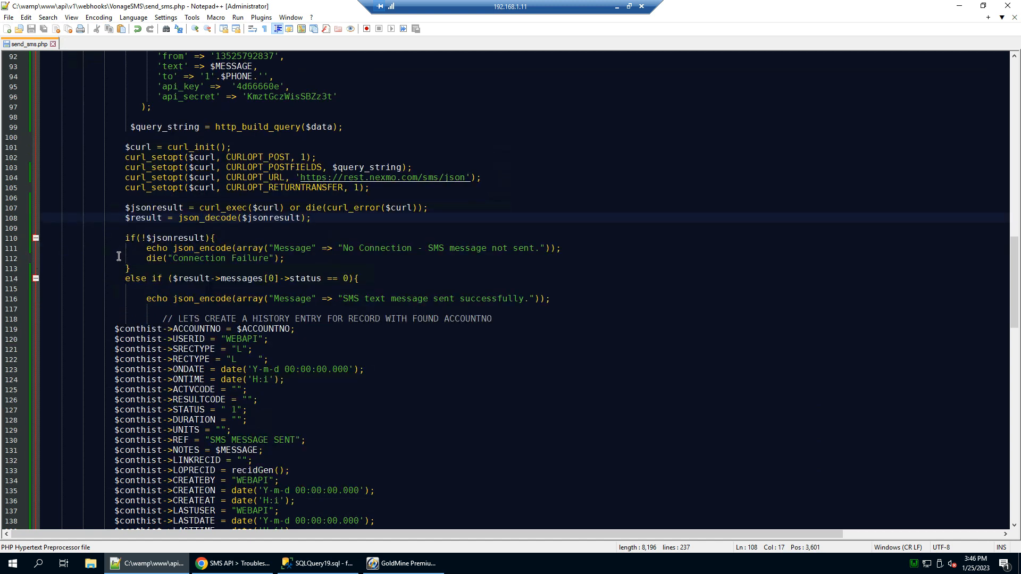
pyautogui.scroll(-2, 119, 256)
pyautogui.click(128, 218)
pyautogui.moveTo(138, 215); pyautogui.dragTo(359, 218)
pyautogui.press('Right')
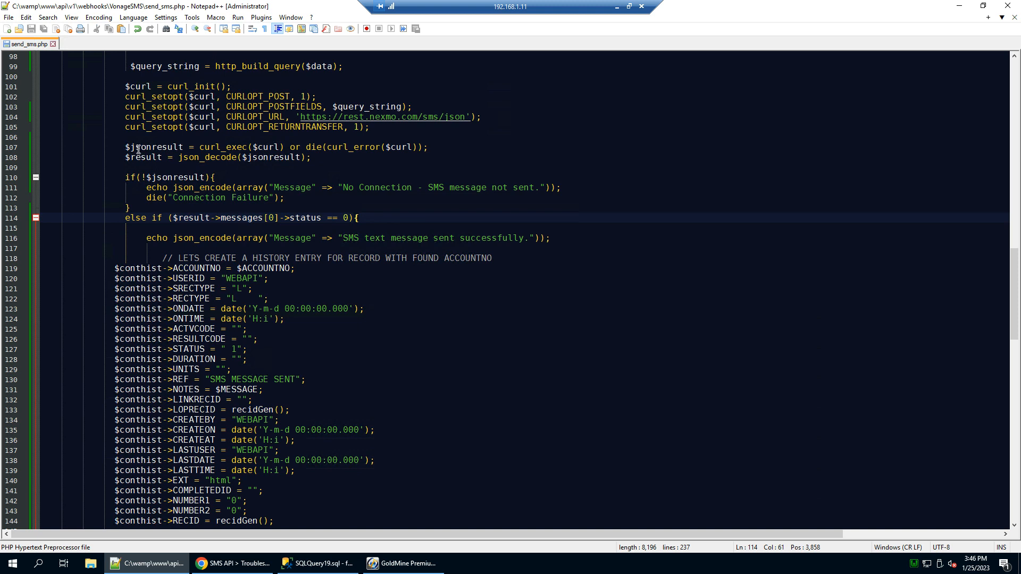
pyautogui.doubleClick(298, 218)
pyautogui.click(346, 218)
pyautogui.doubleClick(346, 218)
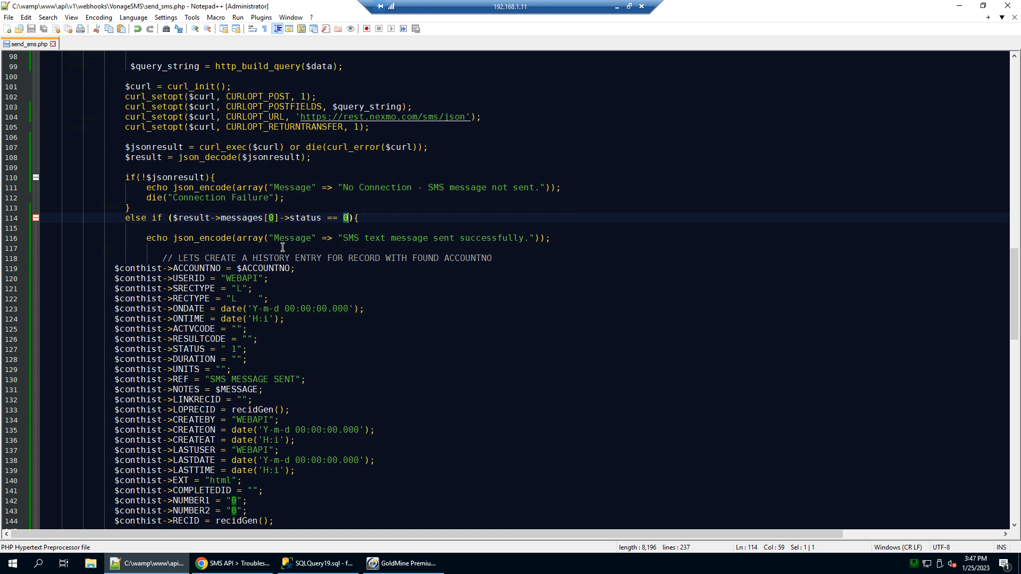
pyautogui.moveTo(109, 259); pyautogui.dragTo(338, 482)
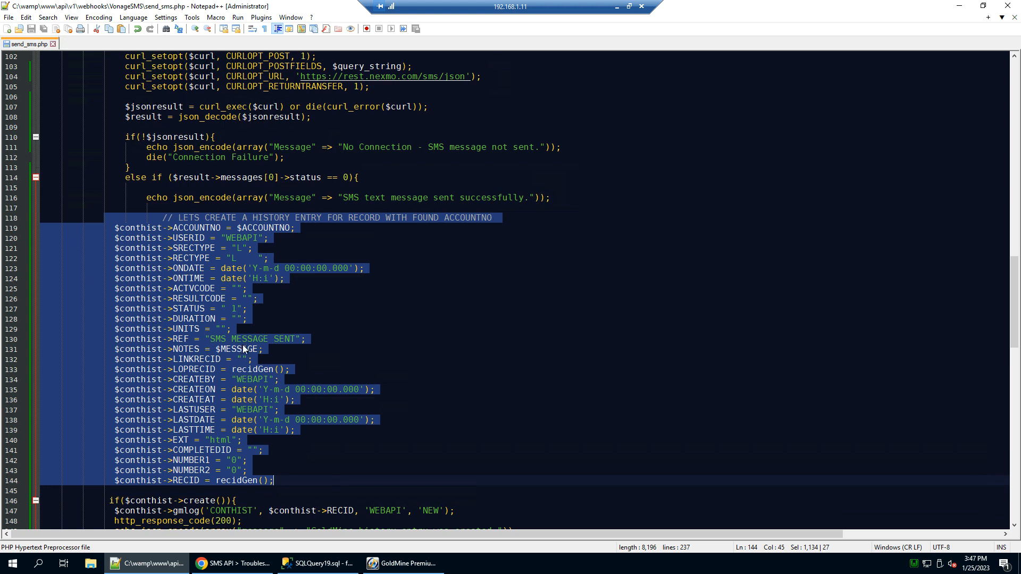
pyautogui.click(247, 232)
pyautogui.moveTo(211, 339); pyautogui.dragTo(293, 340)
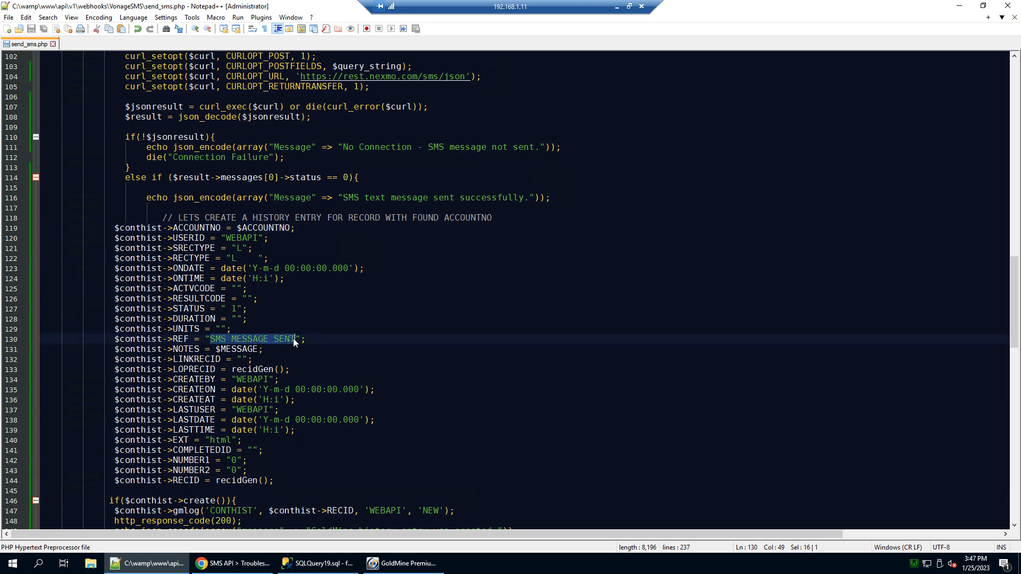
pyautogui.moveTo(216, 349); pyautogui.dragTo(262, 351)
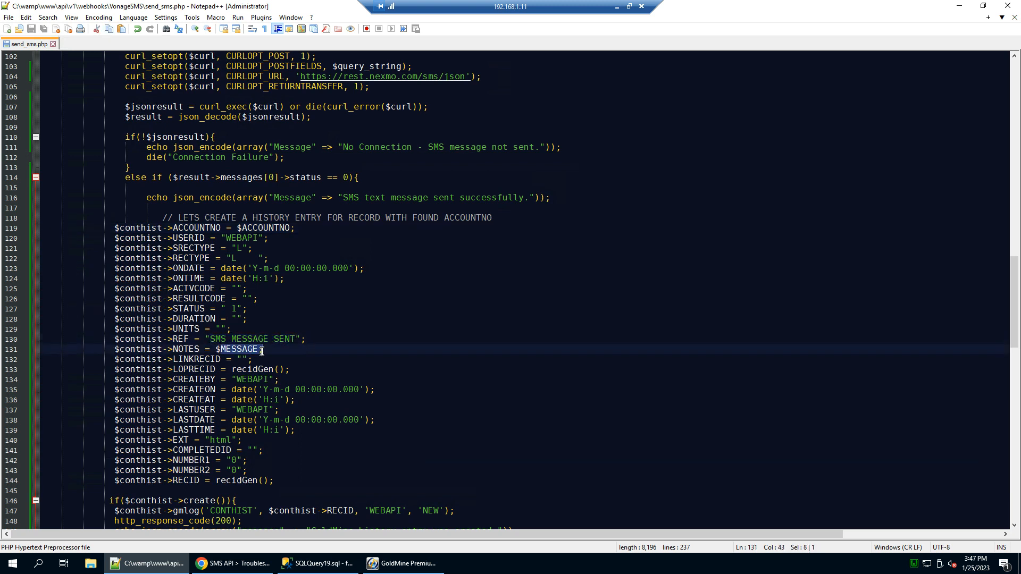
pyautogui.click(249, 352)
pyautogui.scroll(-6, 233, 358)
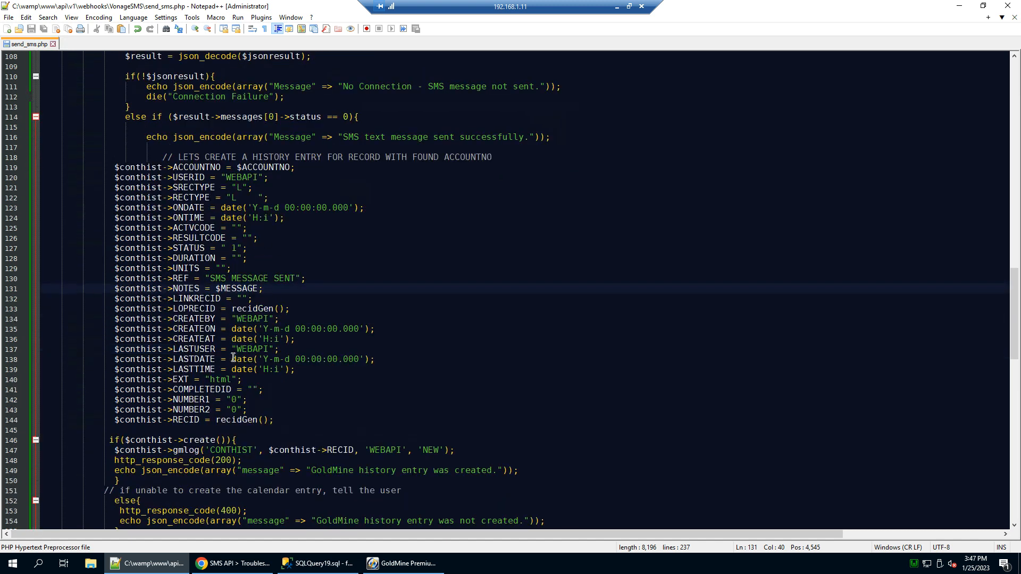
pyautogui.scroll(-6, 233, 361)
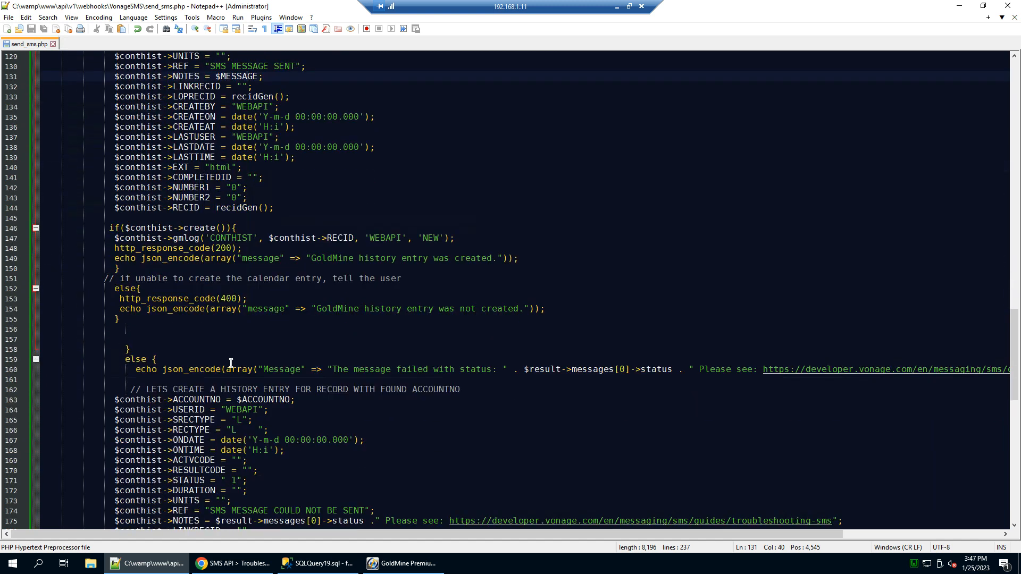
pyautogui.scroll(-3, 374, 335)
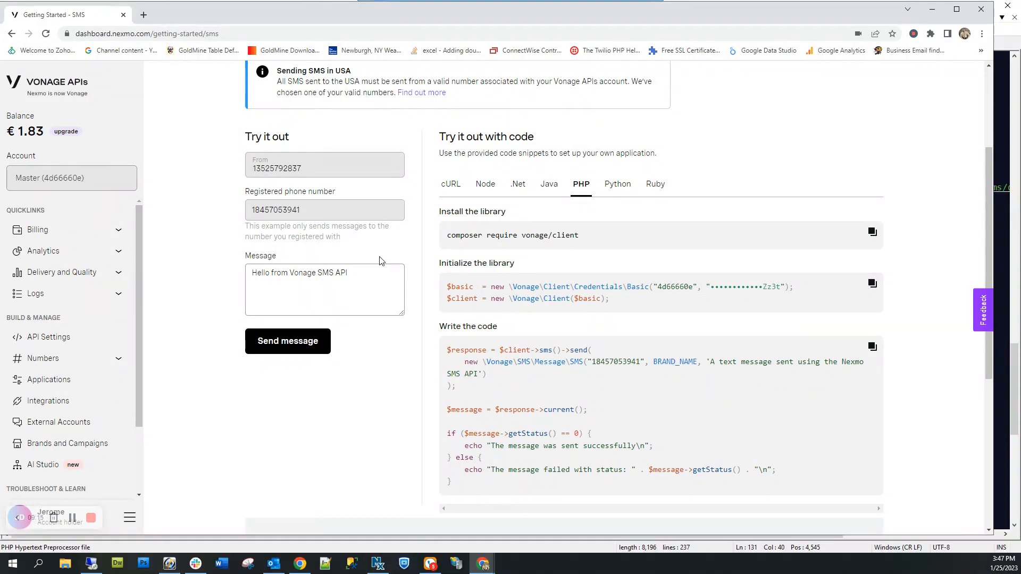
pyautogui.click(518, 5)
pyautogui.click(450, 343)
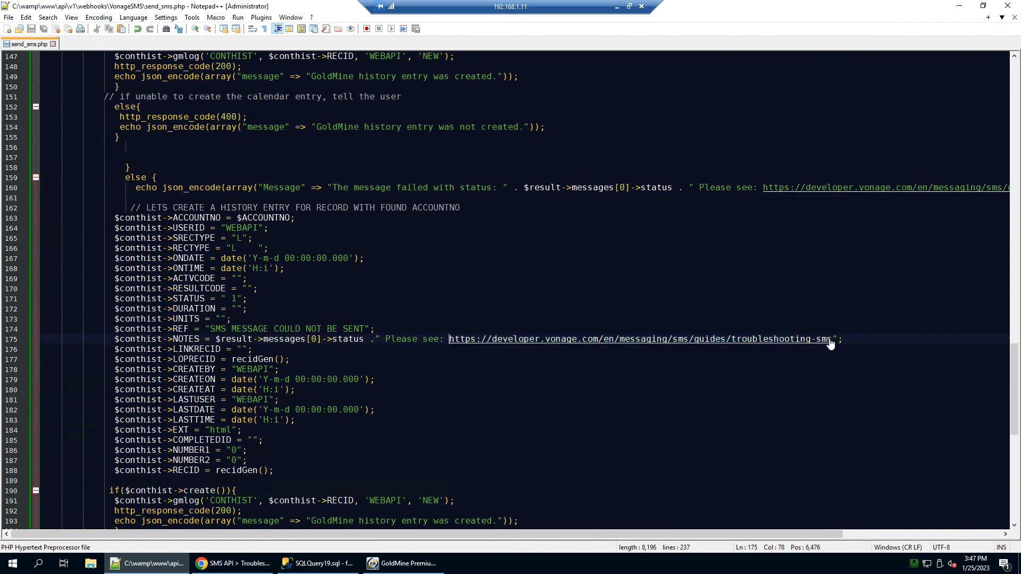
# Copy the troubleshooting-sms URL from line 175 and load it in Chrome.
pyautogui.moveTo(831, 340); pyautogui.dragTo(449, 341)
pyautogui.hotkey('ctrl', 'c')
pyautogui.hotkey('alt', 'Tab')
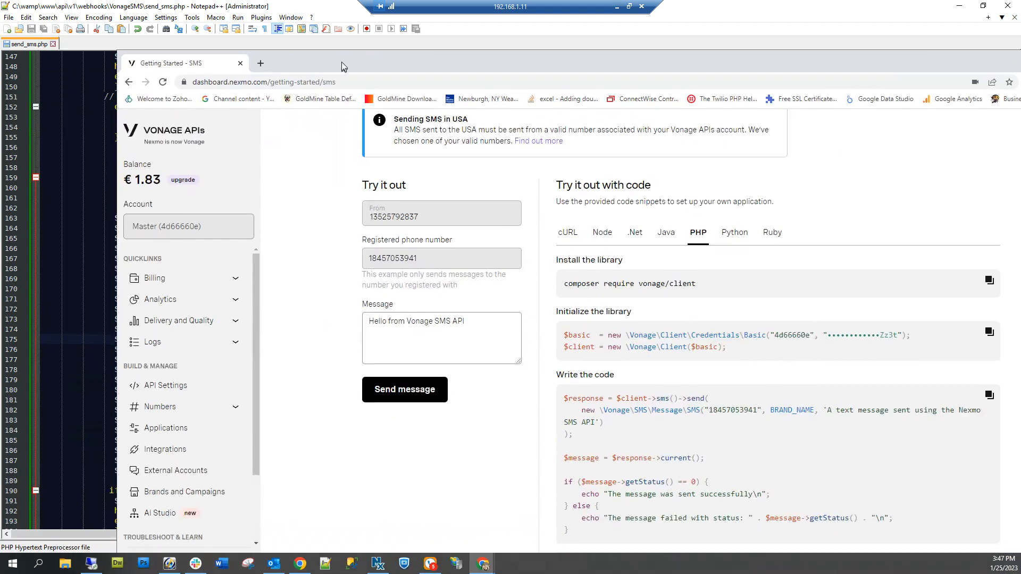
pyautogui.click(329, 68)
pyautogui.hotkey('ctrl', 'v')
pyautogui.press('Return')
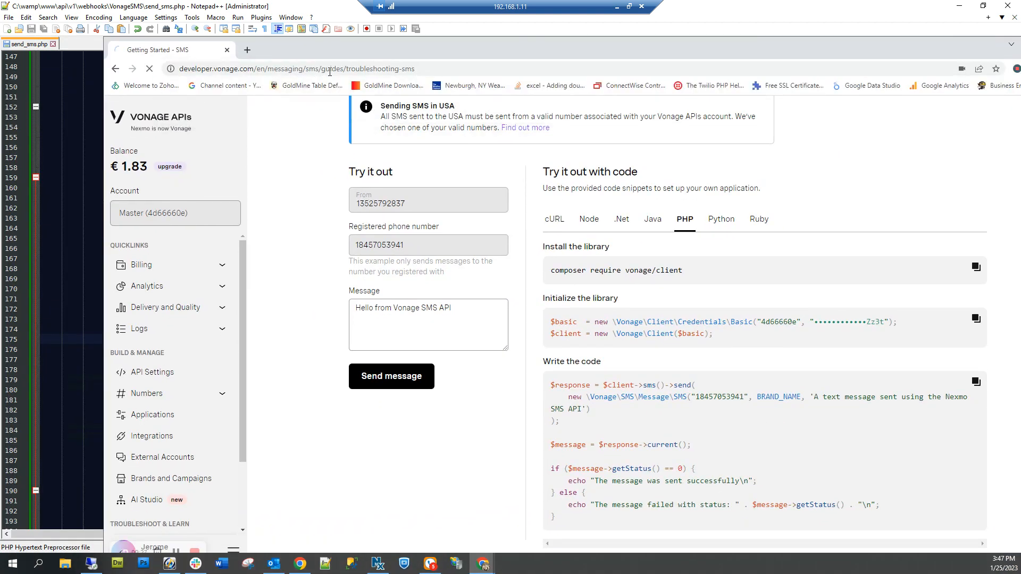
pyautogui.moveTo(531, 44); pyautogui.dragTo(463, 22)
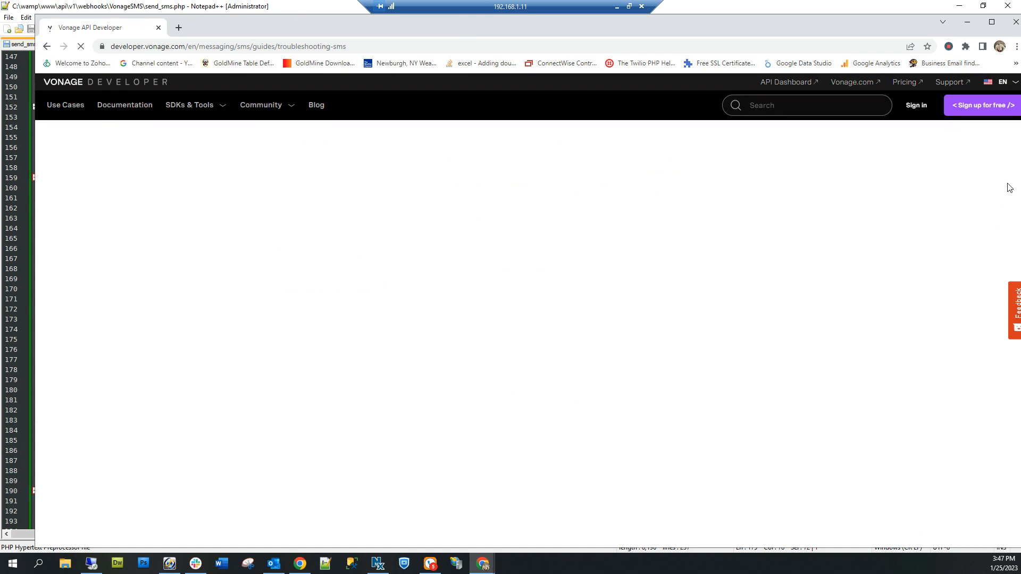
# Scroll through the Vonage SMS error-code table, then return to send_sms.php in Notepad++.
pyautogui.scroll(-7, 828, 317)
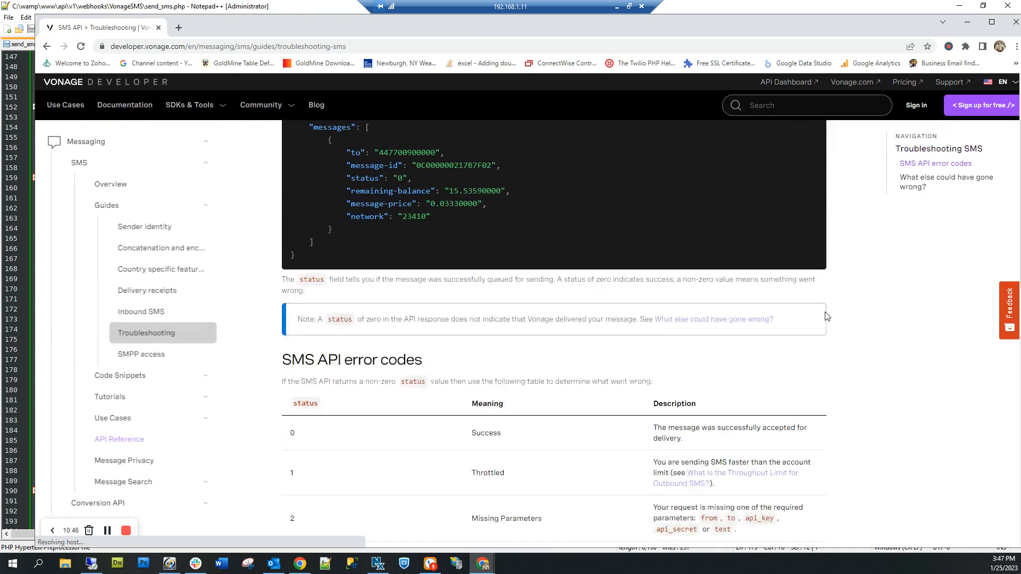
pyautogui.scroll(1, 282, 184)
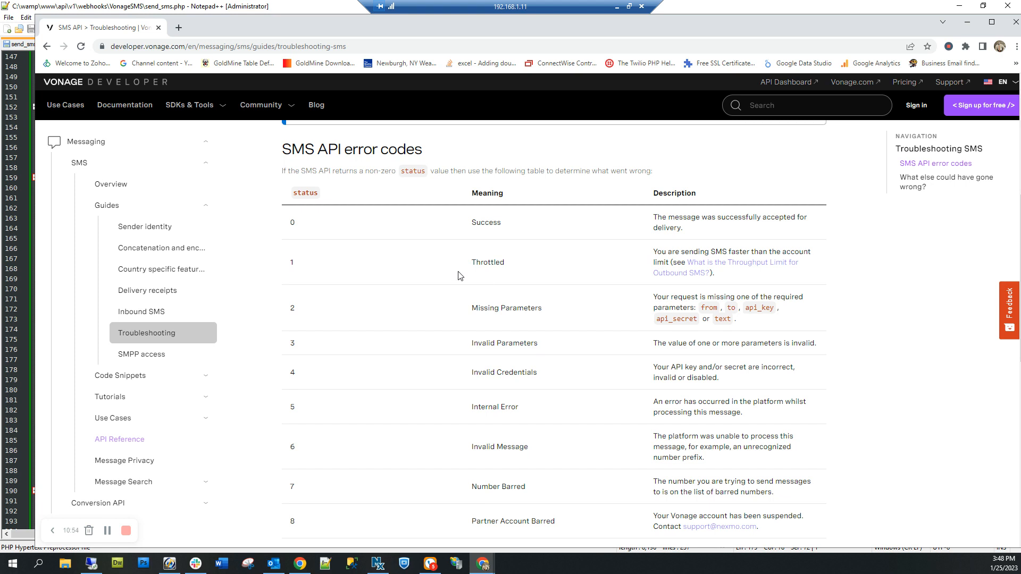
pyautogui.scroll(1, 331, 349)
pyautogui.scroll(-3, 338, 349)
pyautogui.scroll(-7, 339, 349)
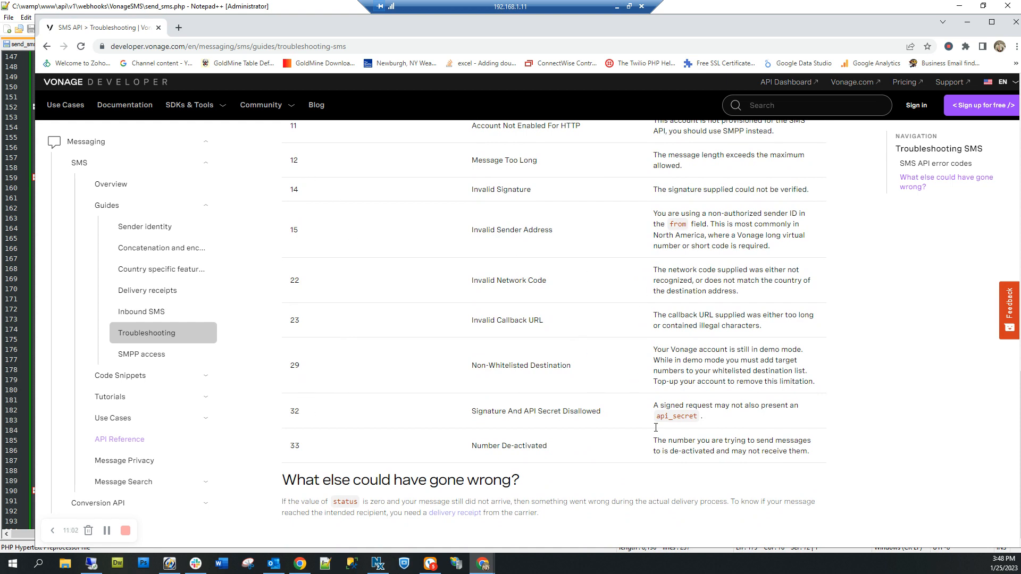
pyautogui.hotkey('alt', 'Tab')
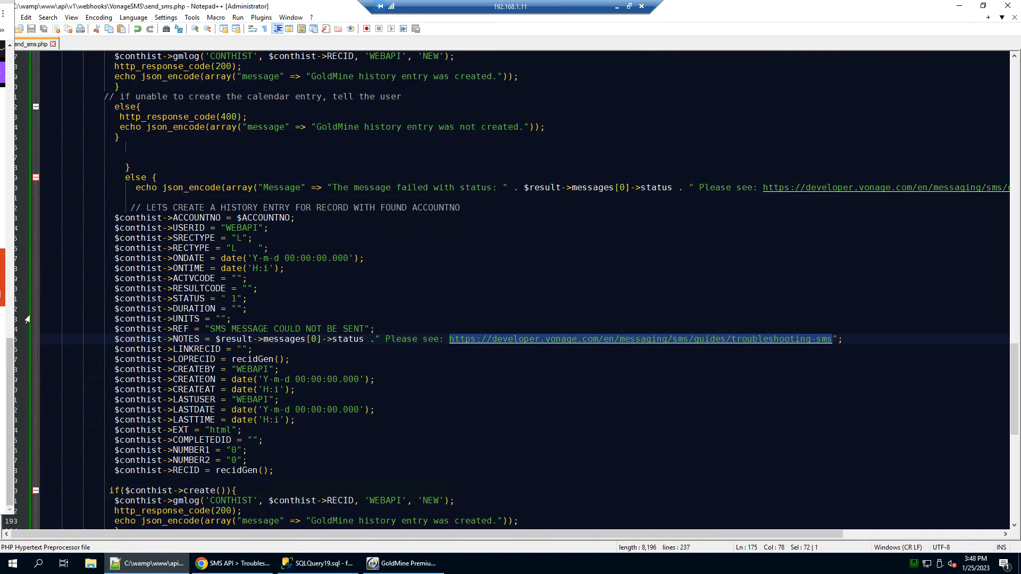
# Deselect and scroll the send_sms.php code, then switch to GoldMine and resize the TEST record's panes.
pyautogui.click(352, 420)
pyautogui.scroll(1, 354, 420)
pyautogui.scroll(-3, 354, 420)
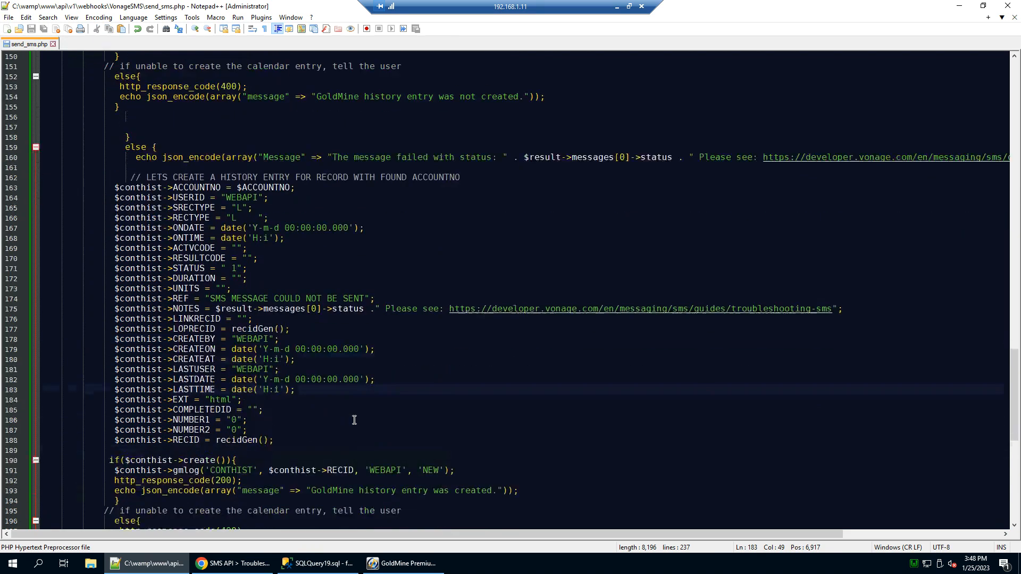
pyautogui.scroll(-3, 354, 420)
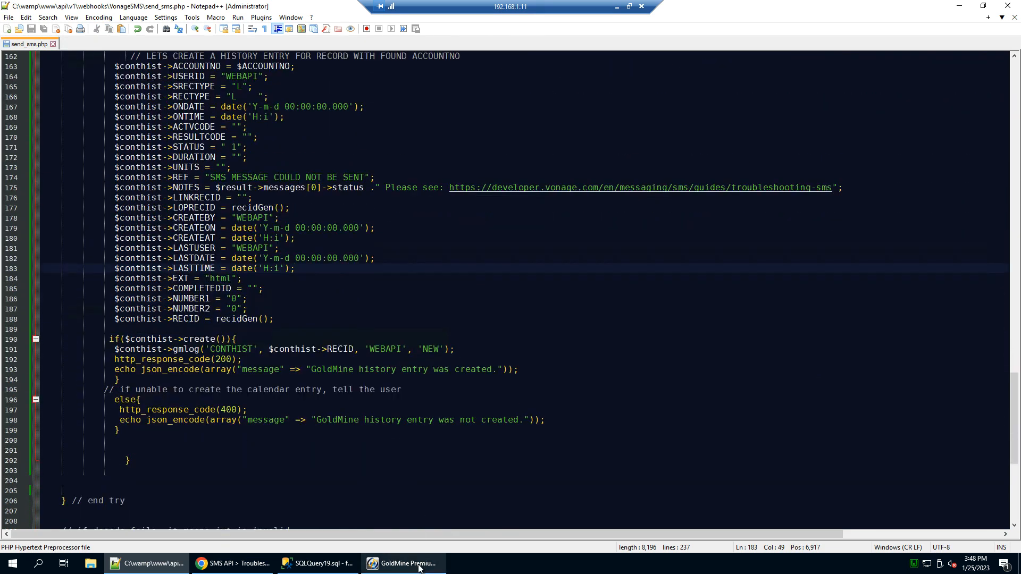
pyautogui.click(419, 566)
pyautogui.moveTo(411, 395); pyautogui.dragTo(411, 337)
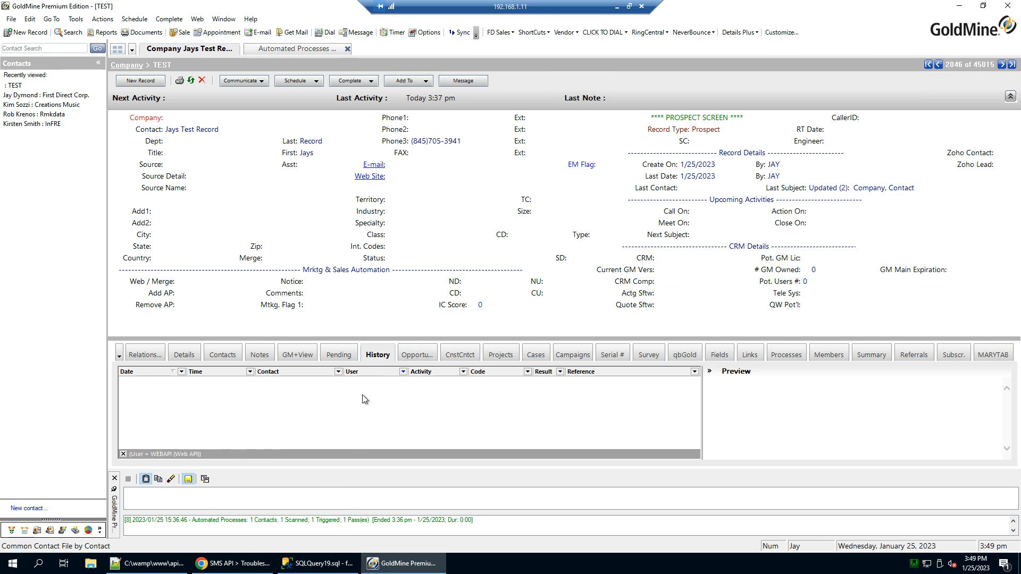
# Attach the Send SMS automated process to the TEST contact from its Processes tab.
pyautogui.click(789, 358)
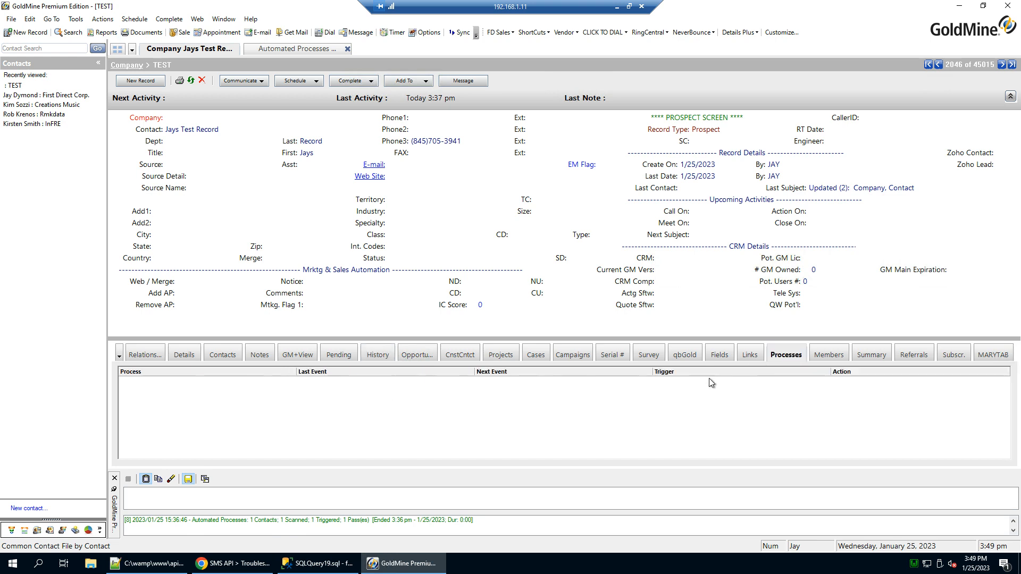
pyautogui.rightClick(643, 390)
pyautogui.click(654, 394)
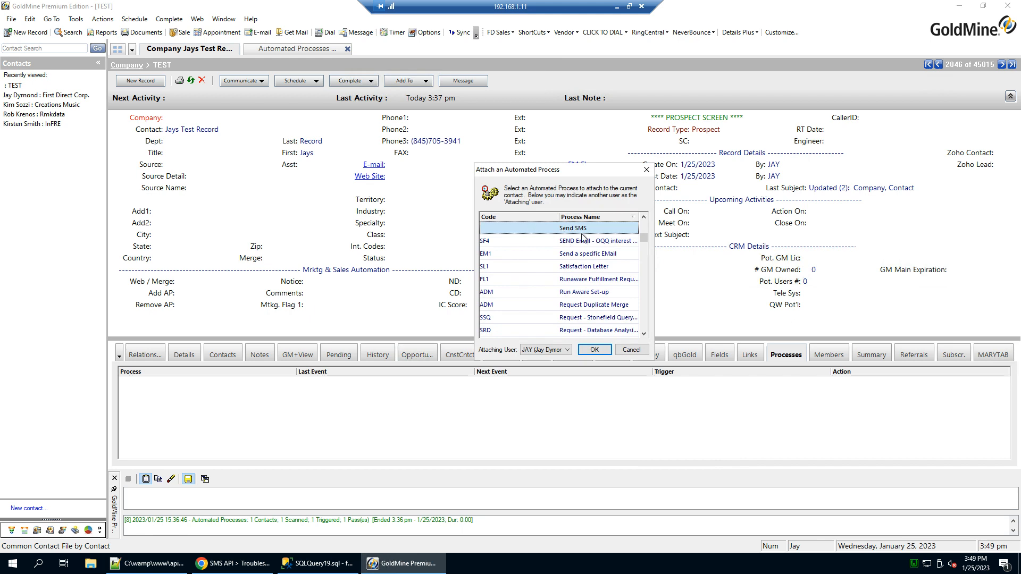
pyautogui.click(594, 350)
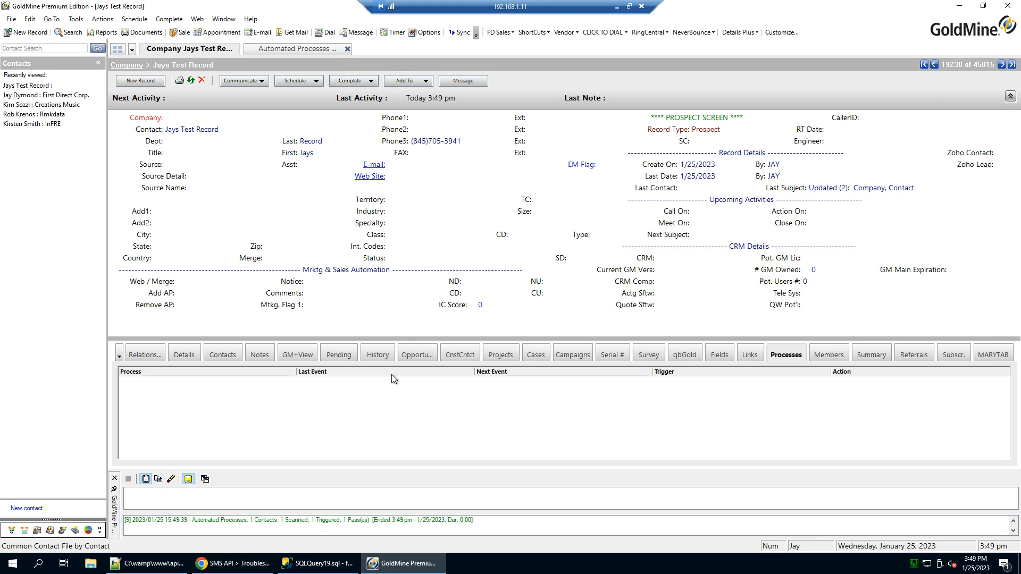
# Open the 'SMS MESSAGE SENT' history entry, inspect its message notes, and cancel without saving.
pyautogui.click(383, 356)
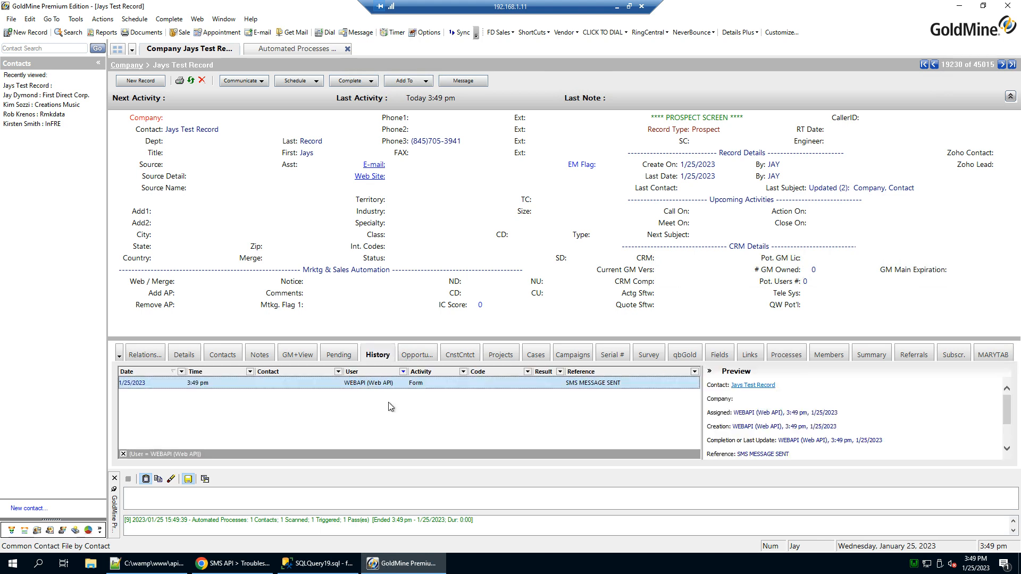
pyautogui.doubleClick(582, 386)
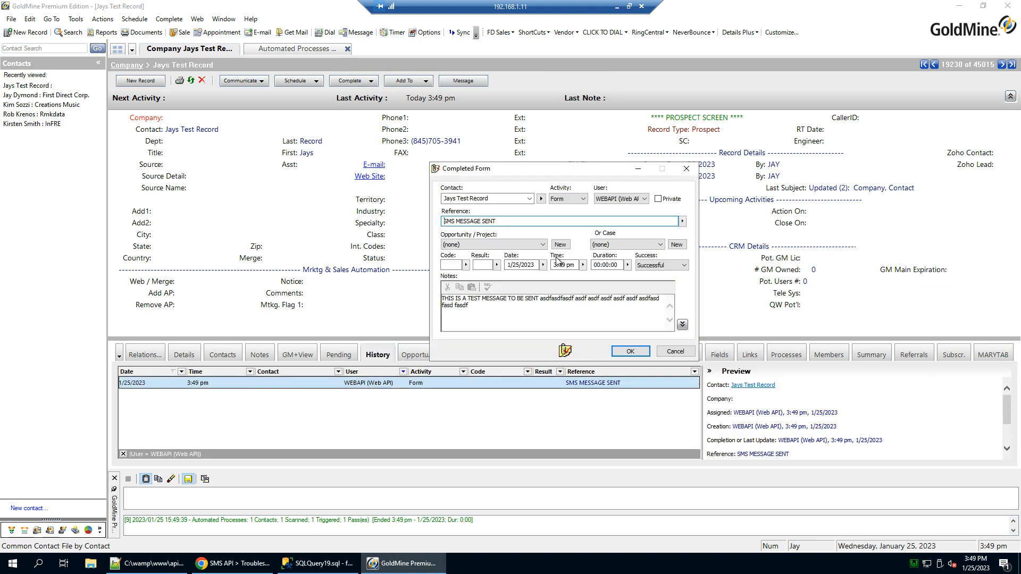
pyautogui.moveTo(480, 312); pyautogui.dragTo(436, 302)
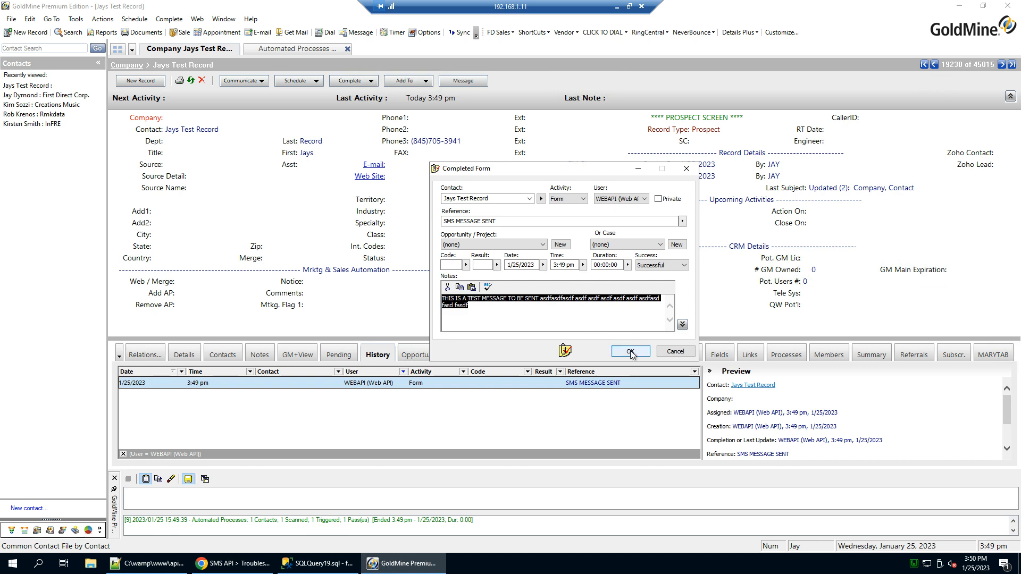
pyautogui.click(676, 352)
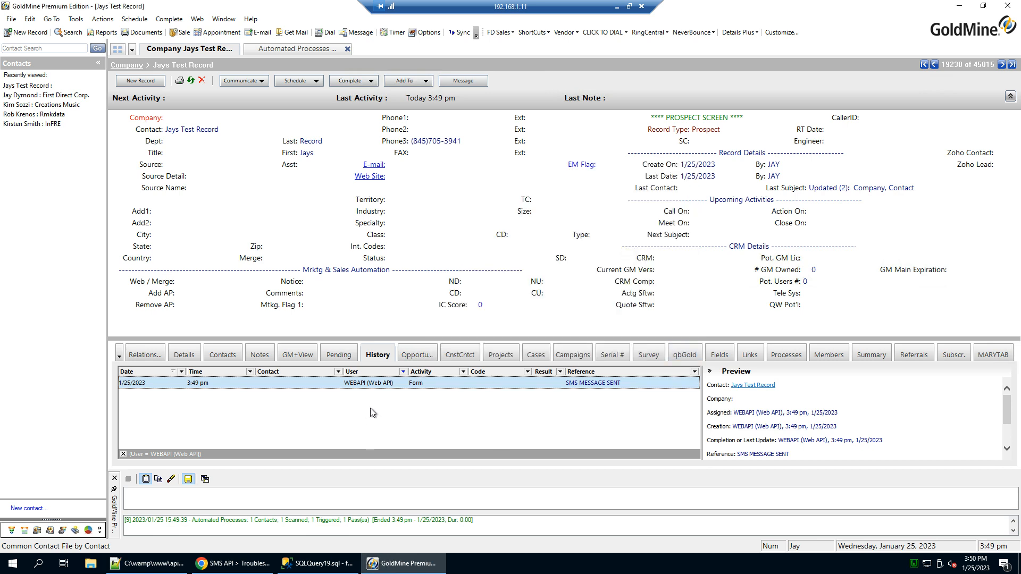
# Change the last digit of the contact's Phone3 number to 0 and dismiss the Web Sites dialog.
pyautogui.click(459, 141)
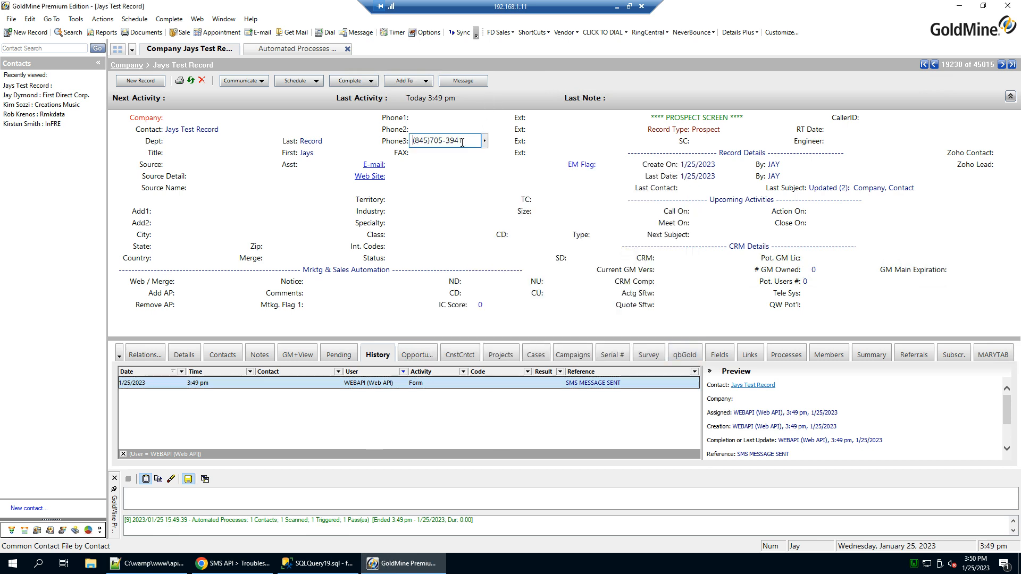
pyautogui.write('0')
pyautogui.press('Tab')
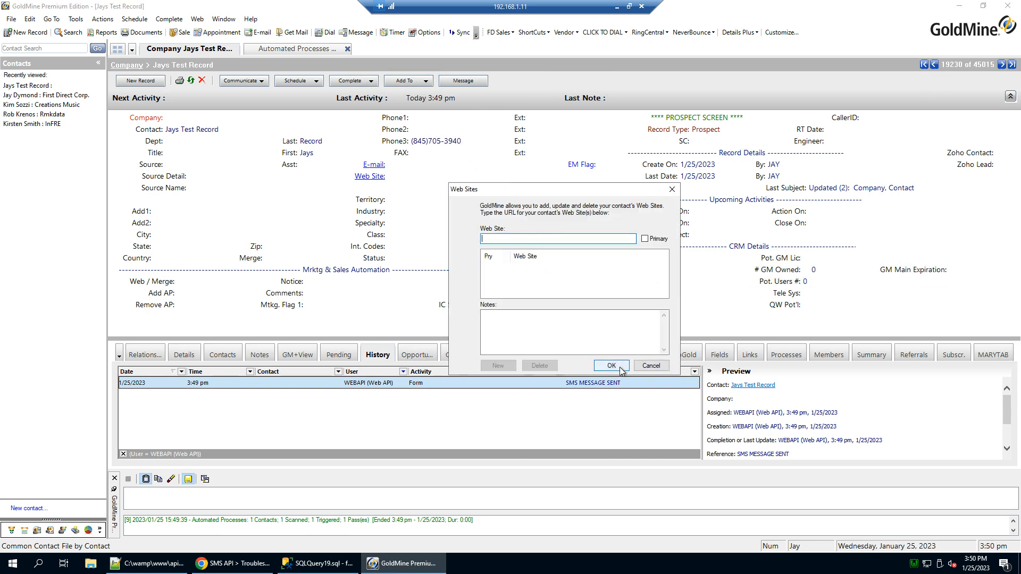
pyautogui.click(611, 366)
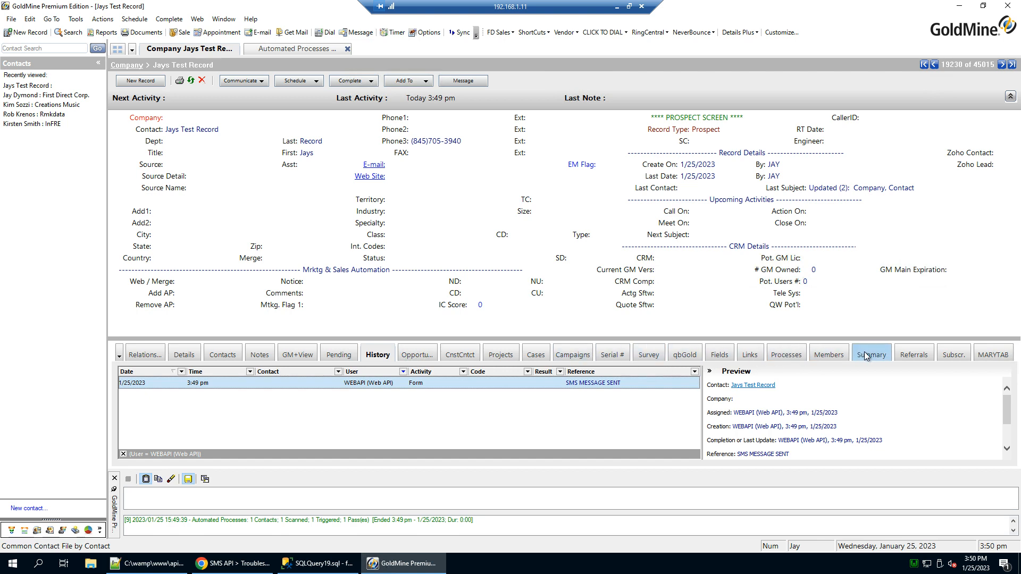
# Attach and run the Send SMS process on the test contact again.
pyautogui.click(787, 355)
pyautogui.rightClick(601, 377)
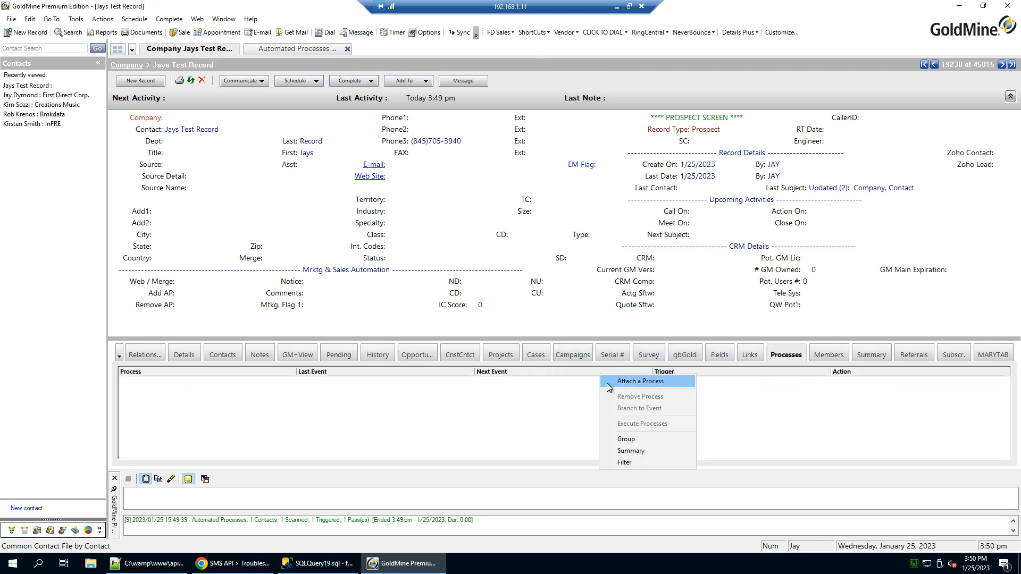
pyautogui.click(611, 382)
pyautogui.click(593, 340)
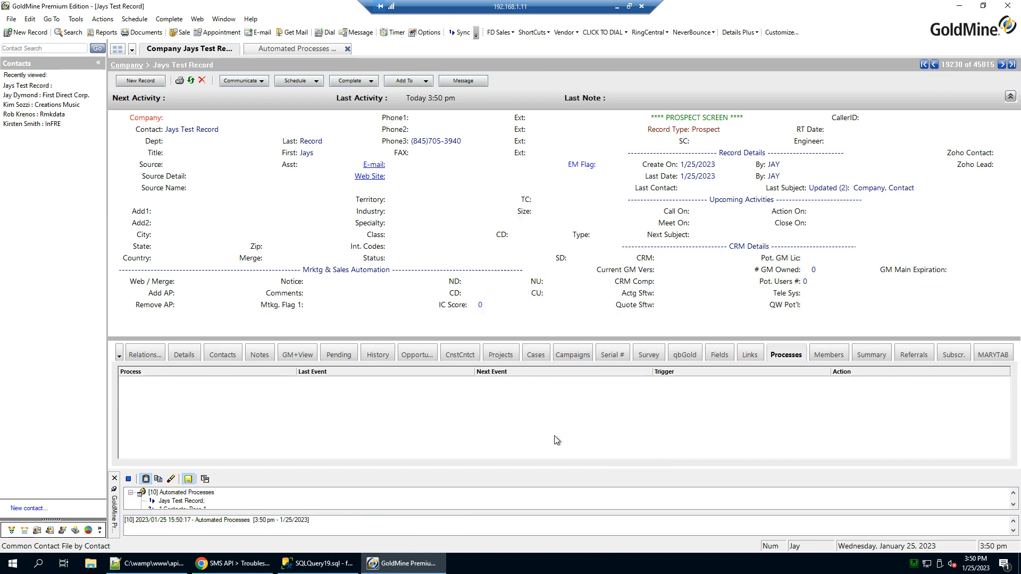
# Find the failed SMS entry's status 29 in History and follow its troubleshooting link.
pyautogui.click(379, 362)
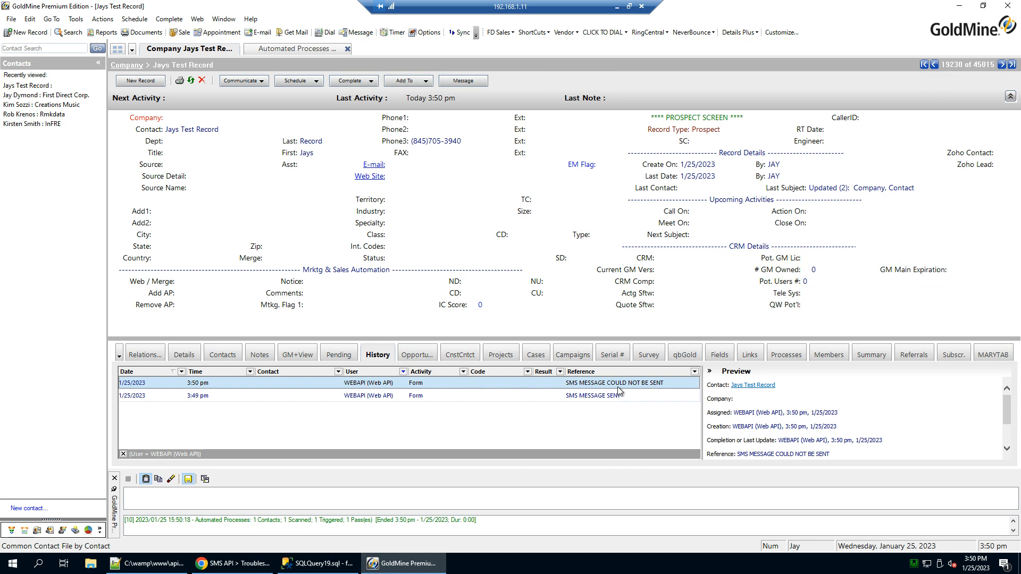
pyautogui.moveTo(628, 310); pyautogui.dragTo(628, 263)
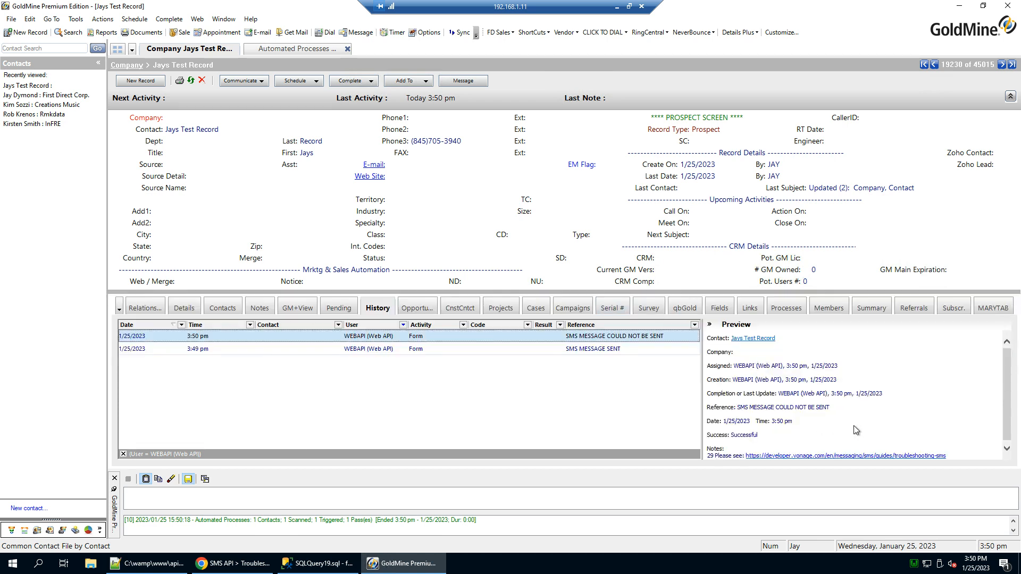
pyautogui.doubleClick(713, 454)
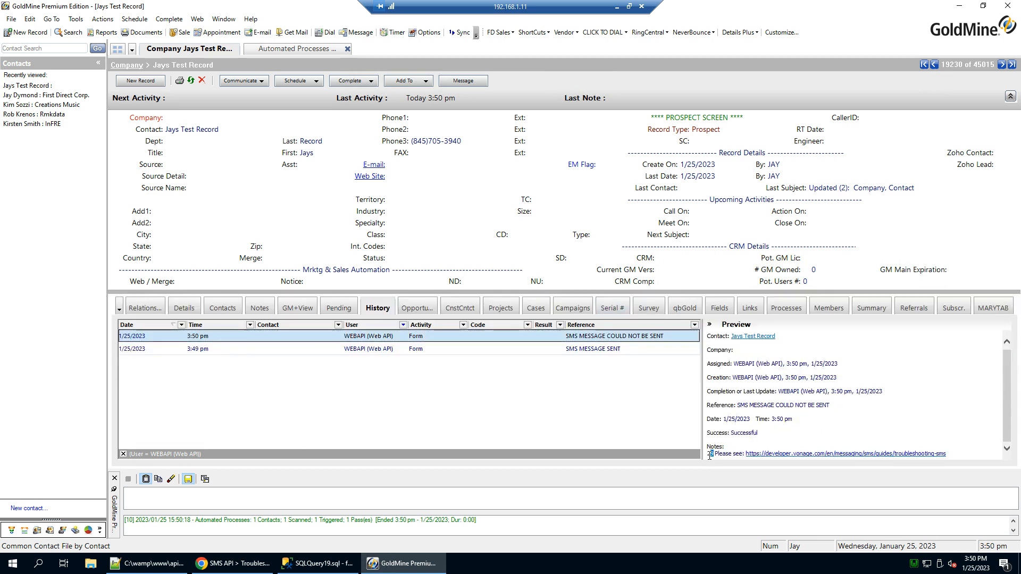
pyautogui.click(789, 454)
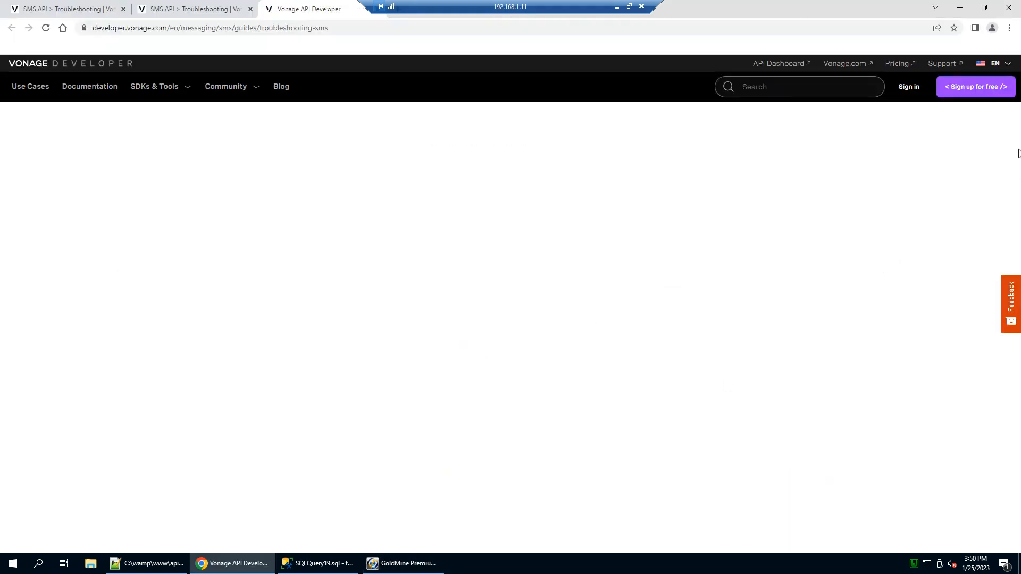
# Read error 29, Non-Whitelisted Destination, in the troubleshooting table, then return to GoldMine's Phone3 field.
pyautogui.moveTo(1017, 174); pyautogui.dragTo(1006, 442)
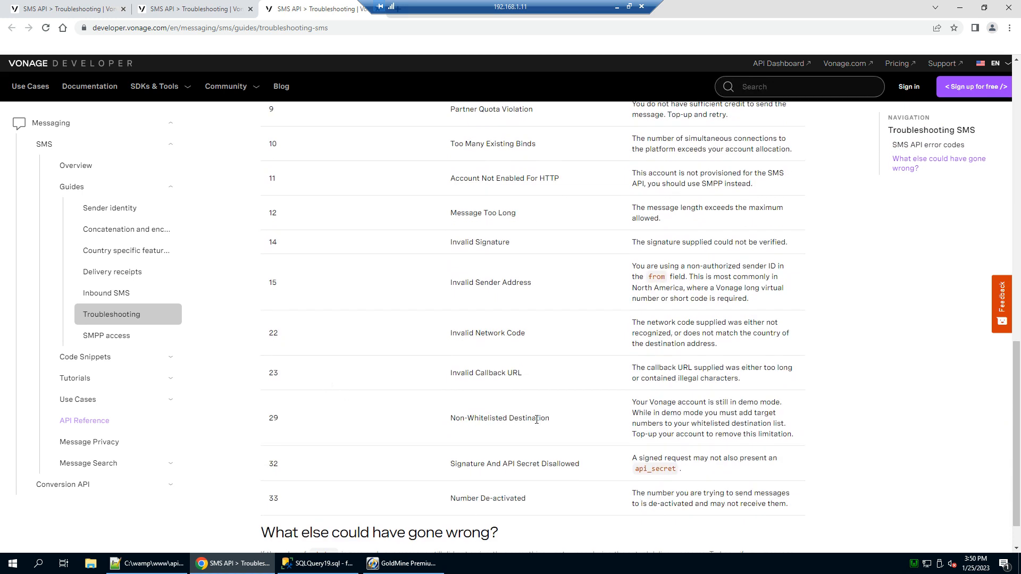
pyautogui.moveTo(636, 402); pyautogui.dragTo(786, 434)
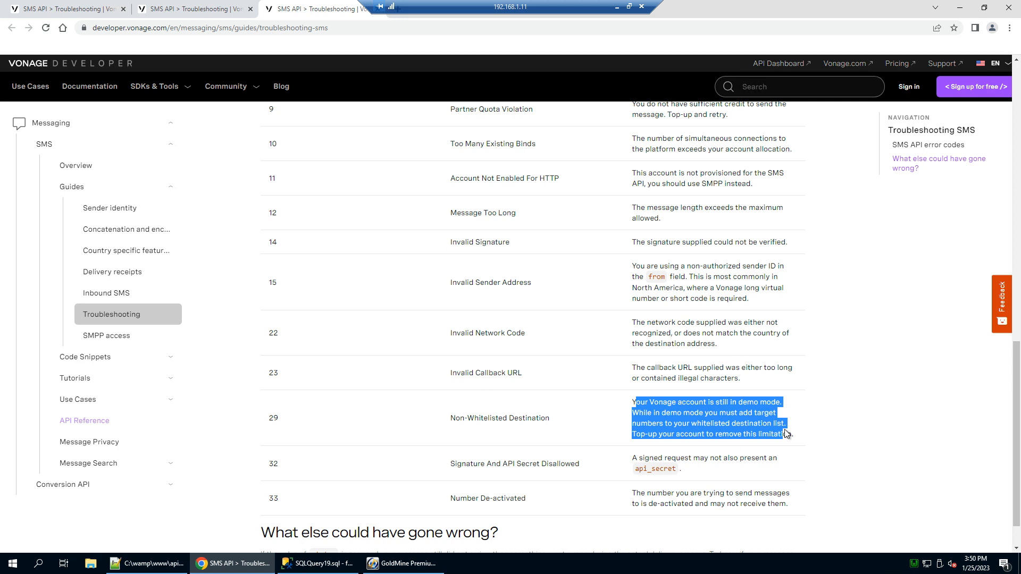
pyautogui.click(683, 419)
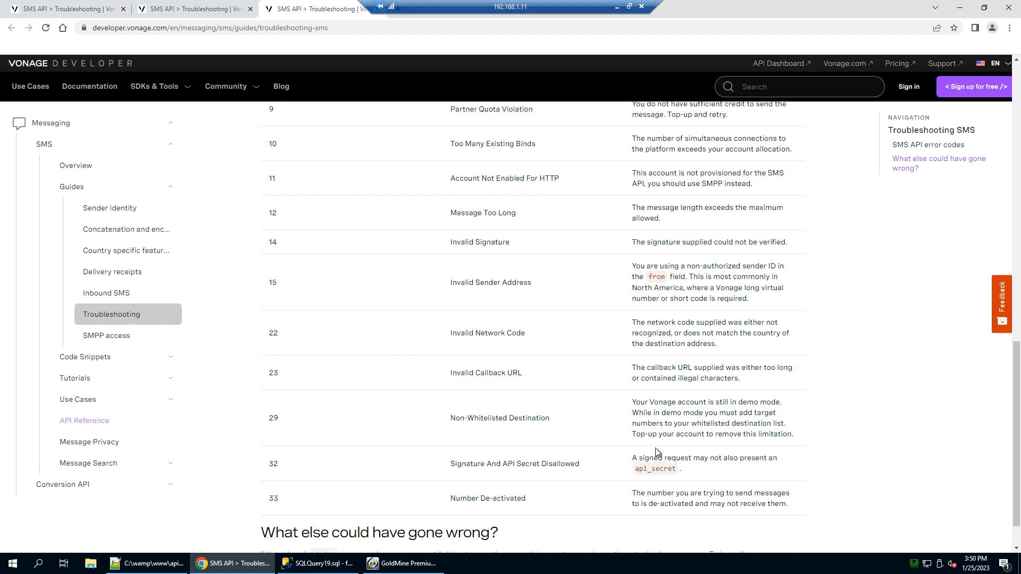
pyautogui.click(407, 564)
pyautogui.click(469, 141)
# Change Phone3's last digit back to 1, then preview the sent and failed SMS history entries.
pyautogui.hotkey('shift', 'Left')
pyautogui.write('1')
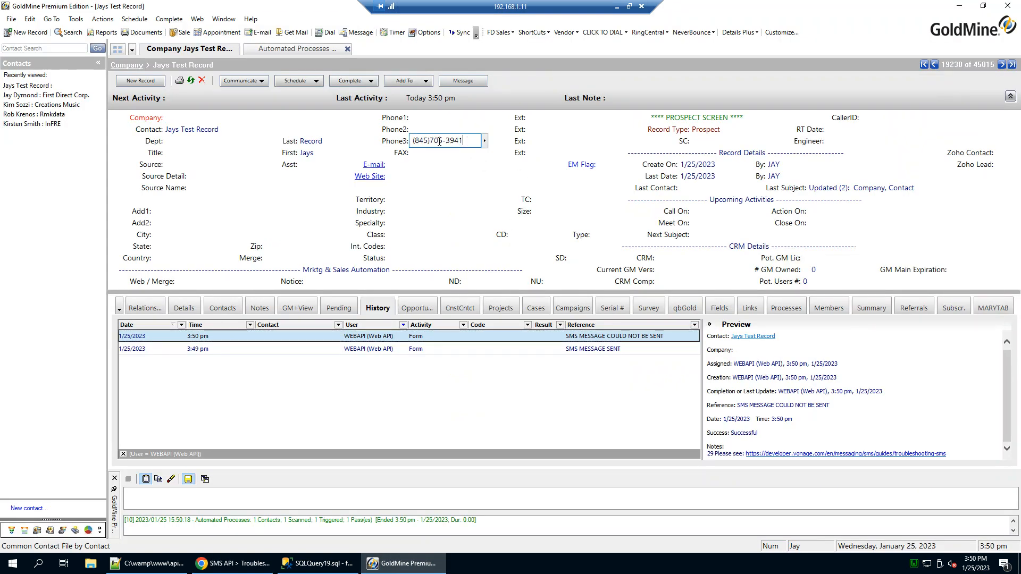
pyautogui.press('Return')
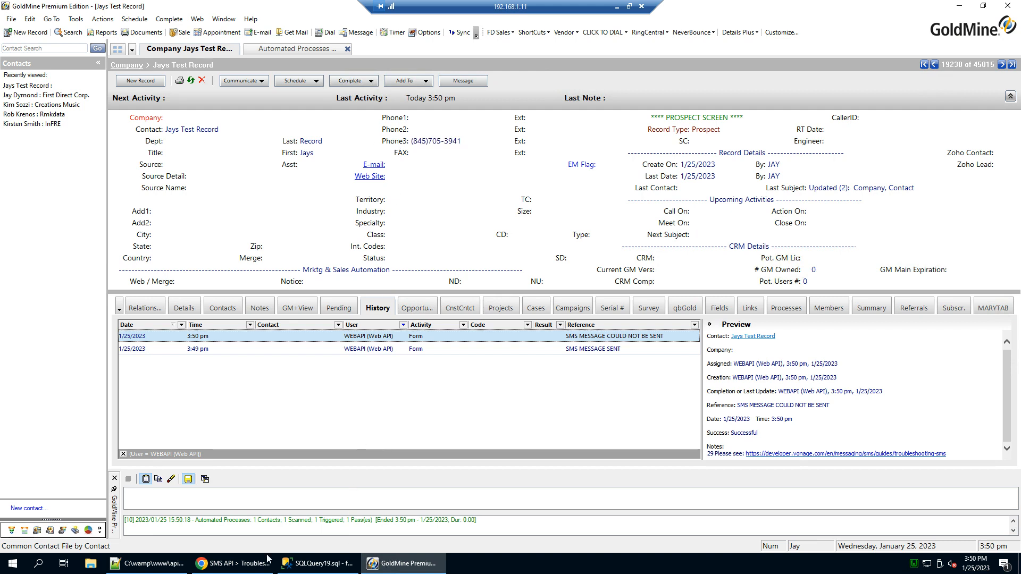
pyautogui.click(601, 349)
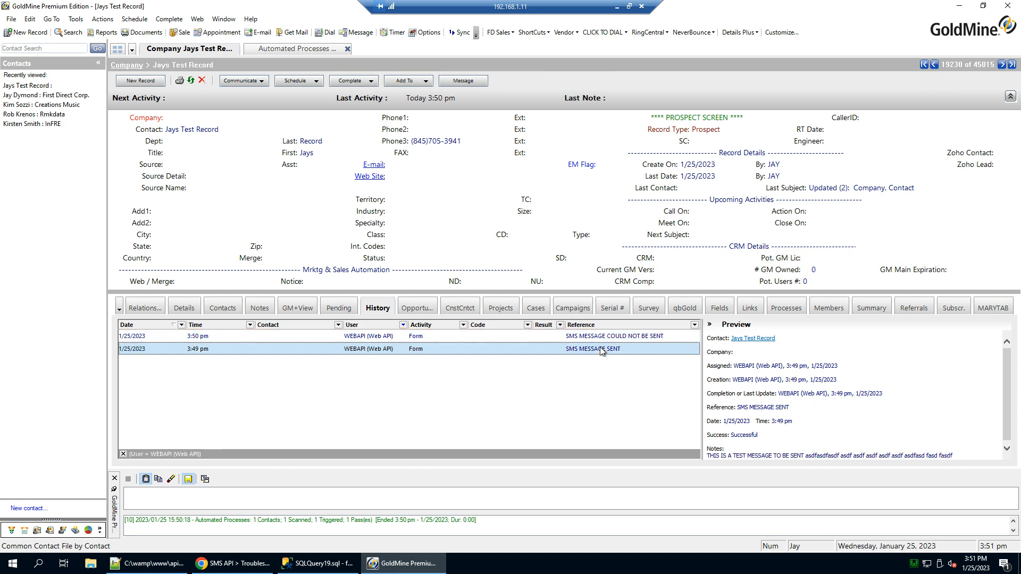
pyautogui.click(601, 337)
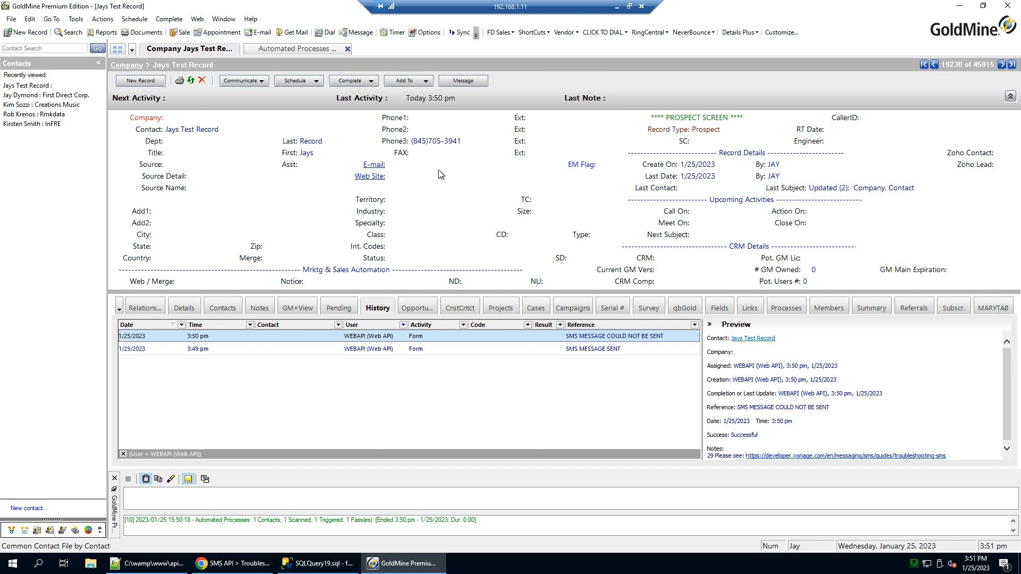
pyautogui.click(319, 565)
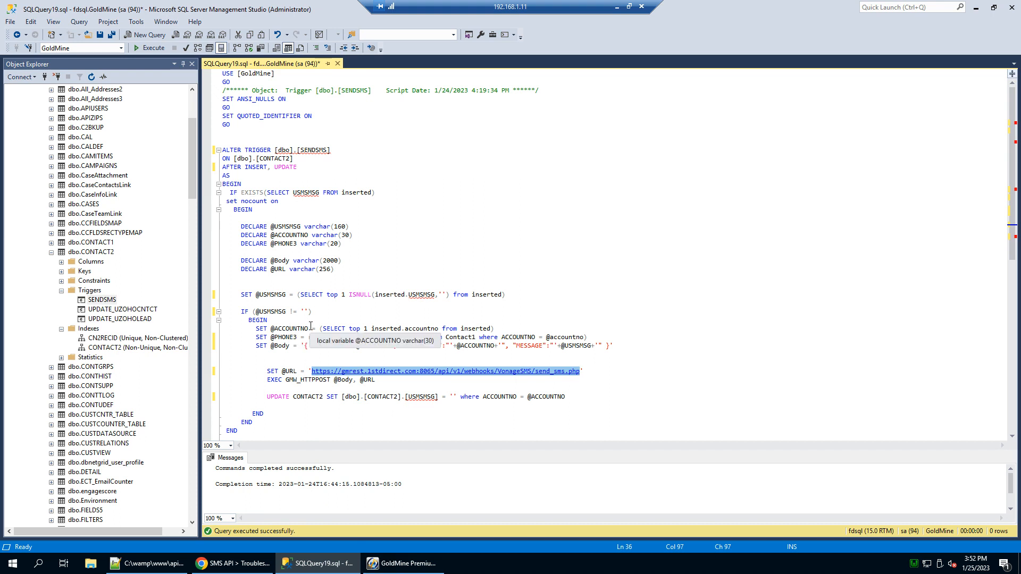
pyautogui.click(401, 563)
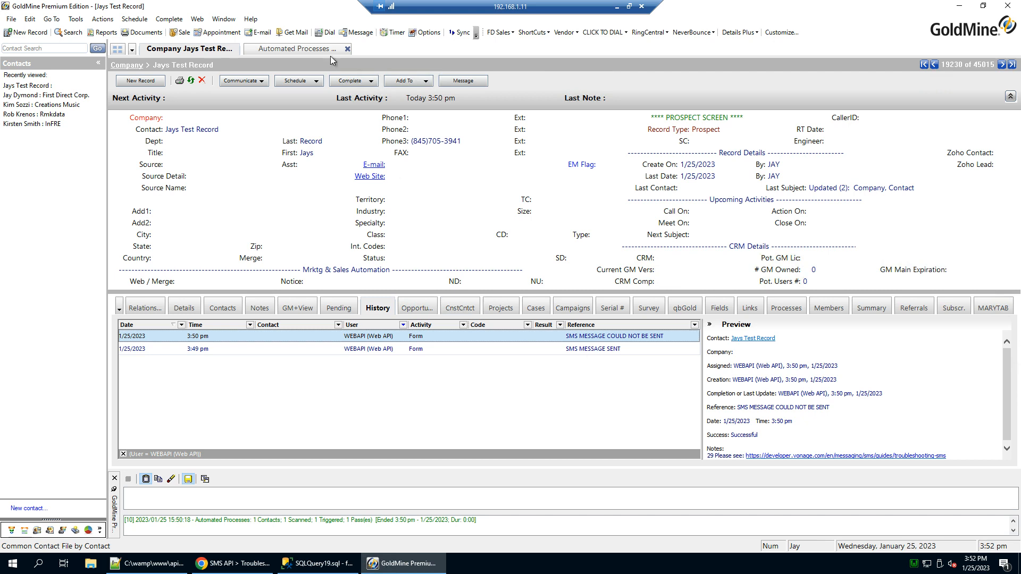
# Leave Phone3 unchanged and bring the Chrome Vonage troubleshooting page to the front.
pyautogui.click(425, 144)
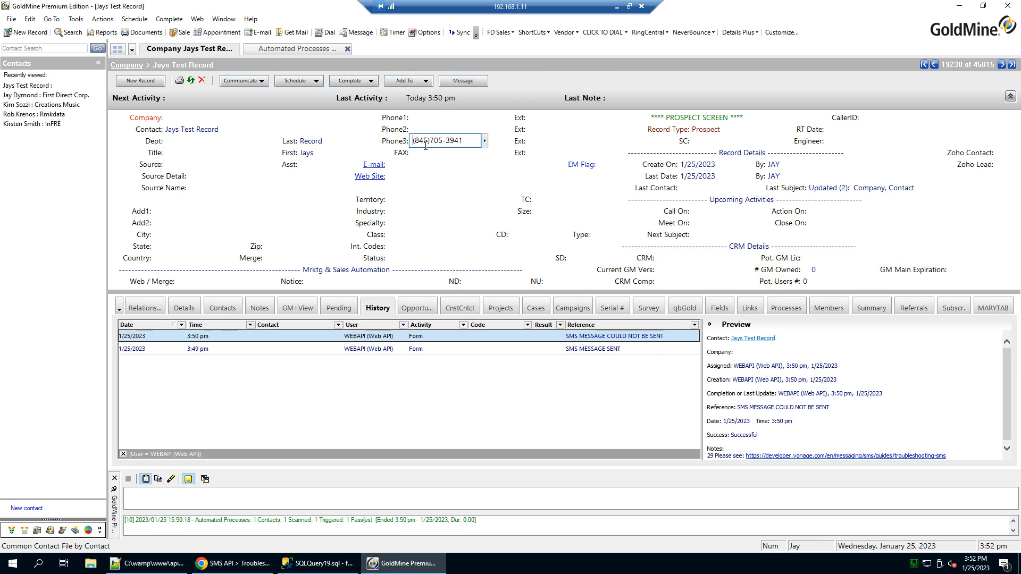
pyautogui.click(395, 144)
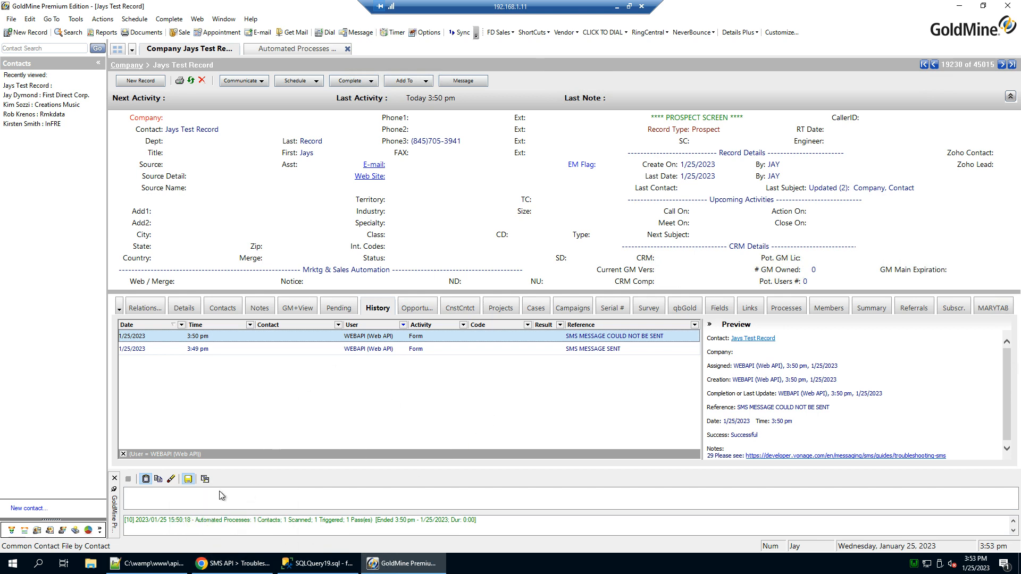
pyautogui.moveTo(0, 4); pyautogui.dragTo(669, 2)
# Sign in to the Vonage account with the saved e-mail and password.
pyautogui.click(909, 93)
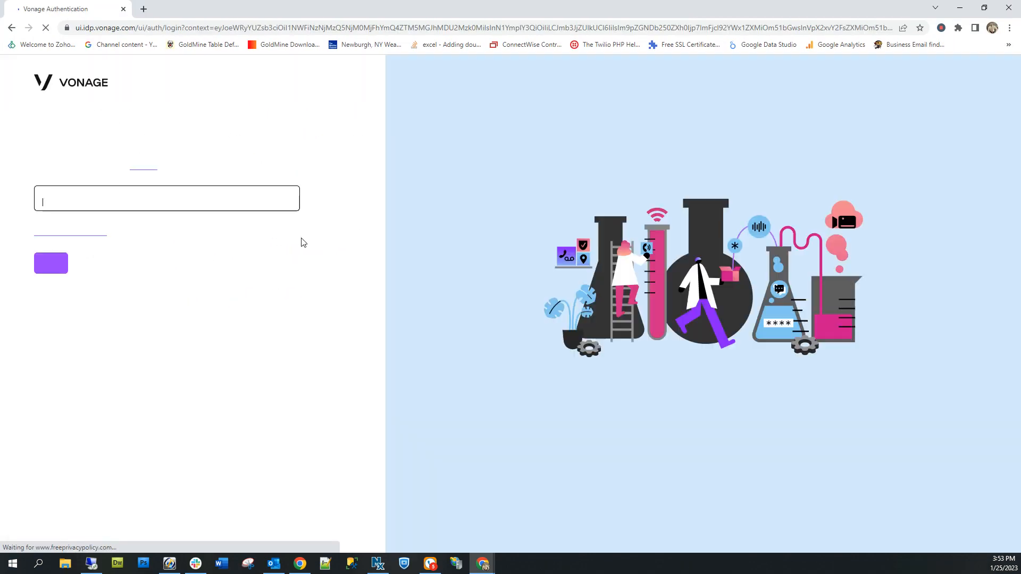
pyautogui.click(178, 228)
pyautogui.click(150, 256)
pyautogui.click(56, 294)
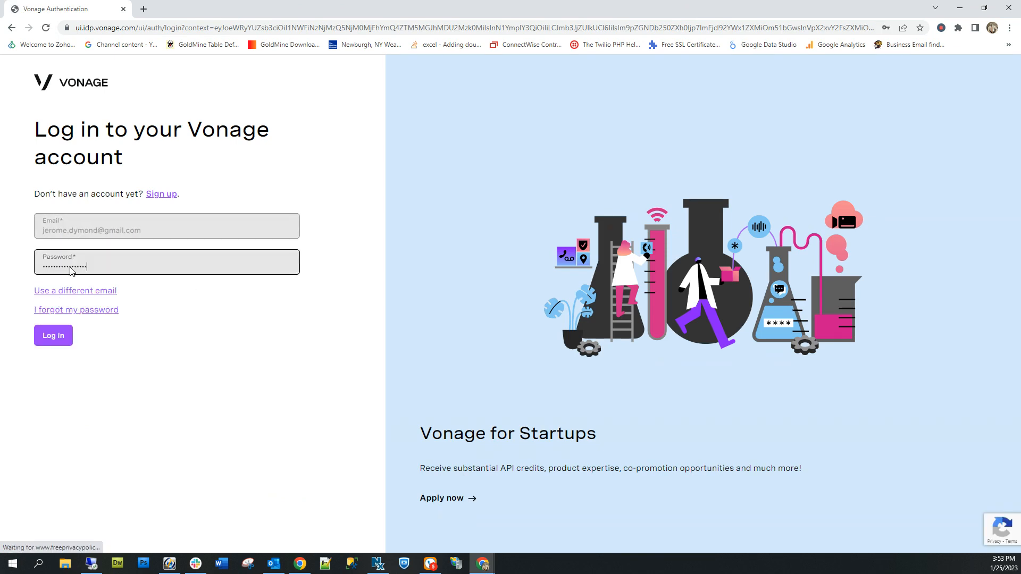
pyautogui.click(53, 335)
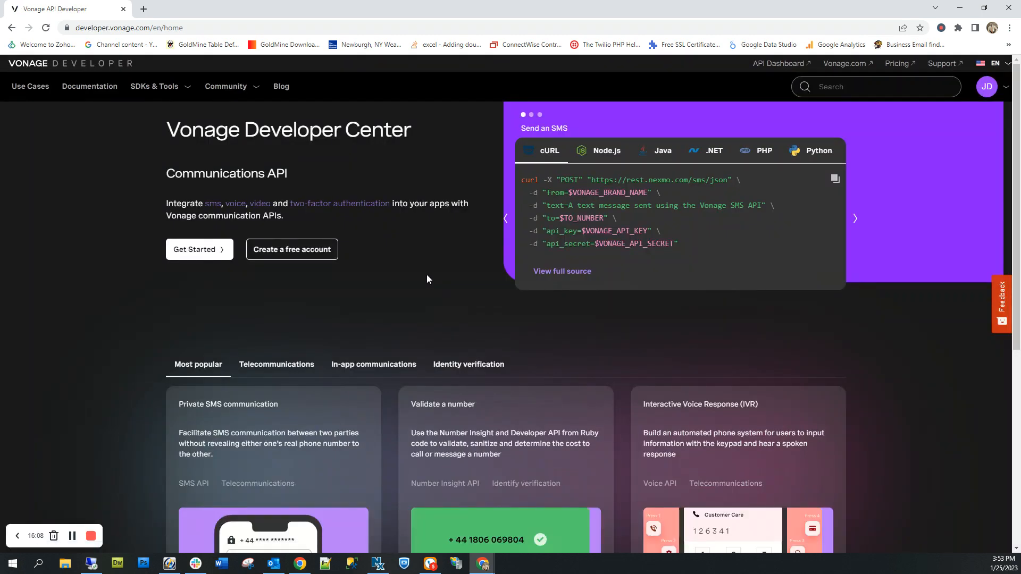
# Open the API Settings page from the Vonage API Dashboard.
pyautogui.click(773, 65)
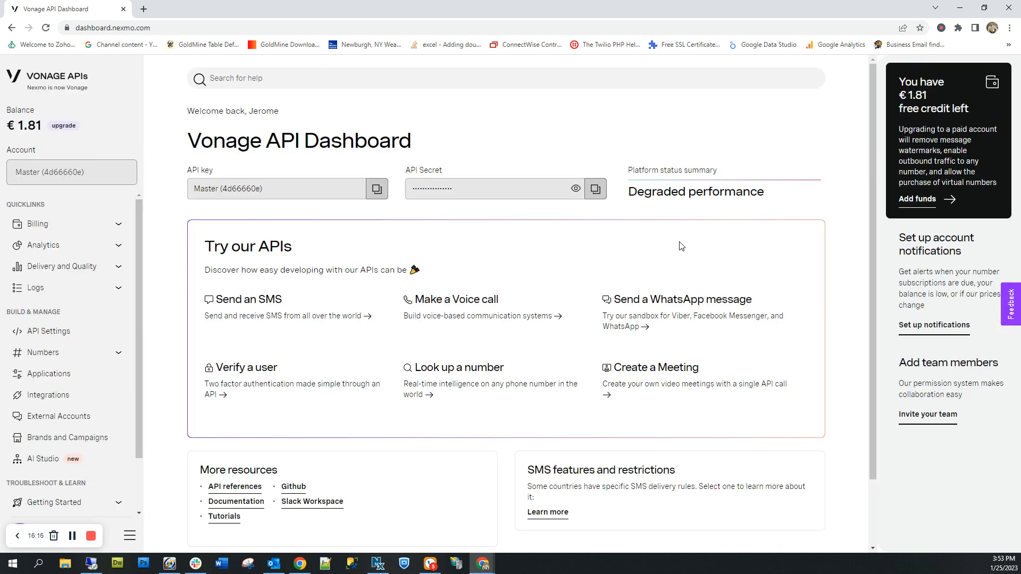
pyautogui.scroll(-1, 483, 410)
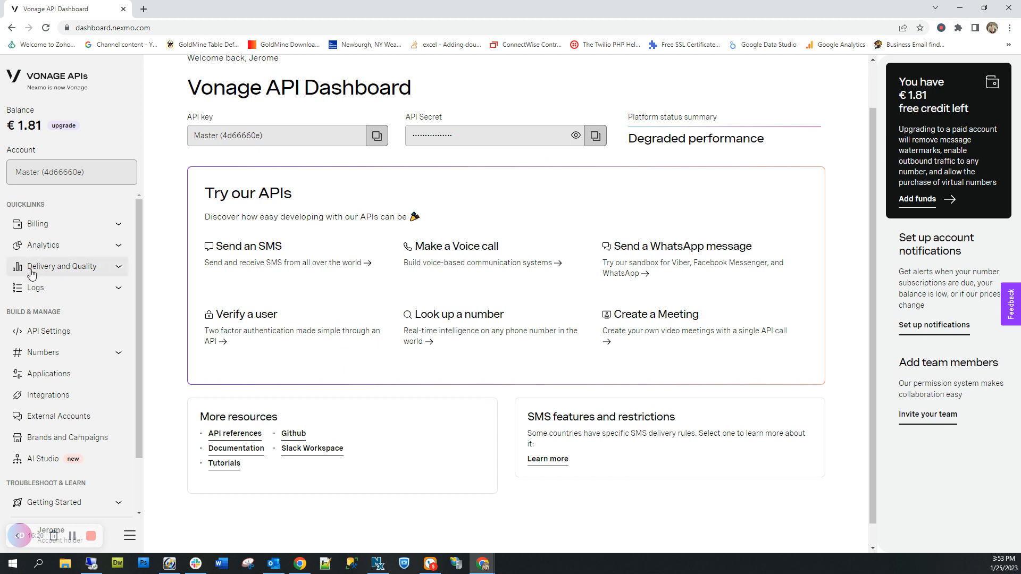
pyautogui.click(43, 331)
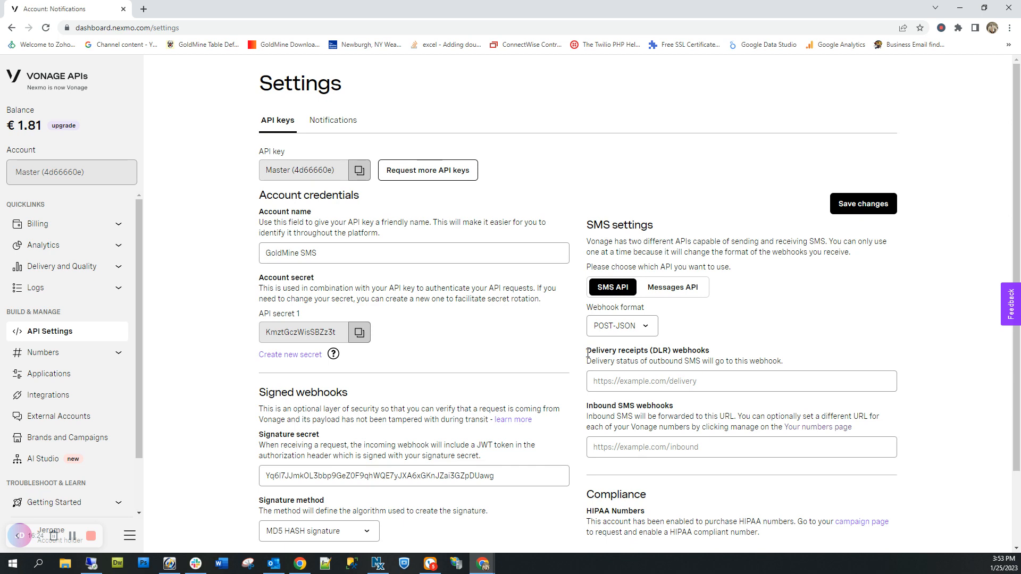
pyautogui.moveTo(588, 406); pyautogui.dragTo(865, 379)
pyautogui.scroll(-1, 690, 407)
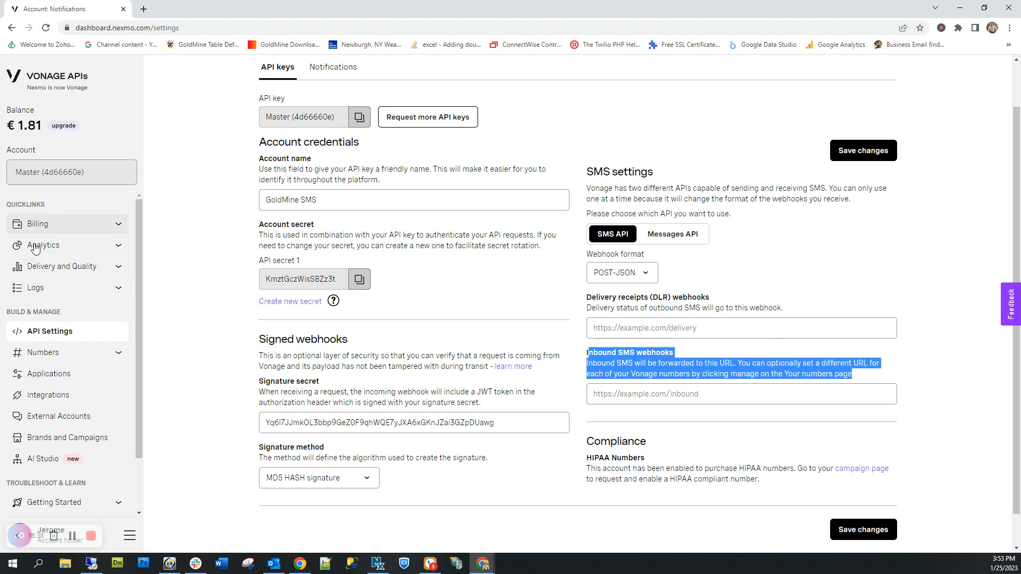
pyautogui.click(751, 403)
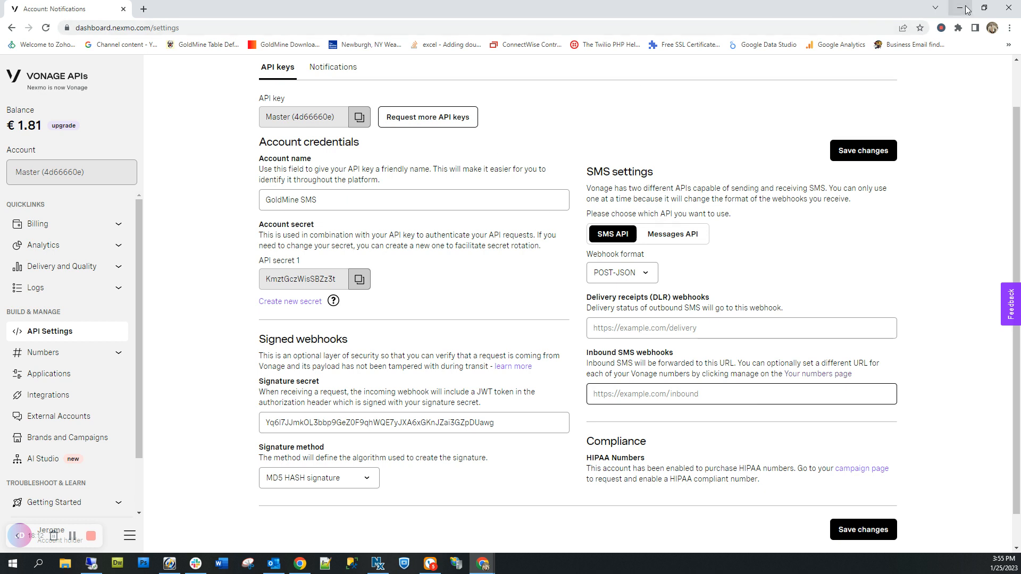
# Minimize Chrome to bring the GoldMine contact record back.
pyautogui.click(960, 8)
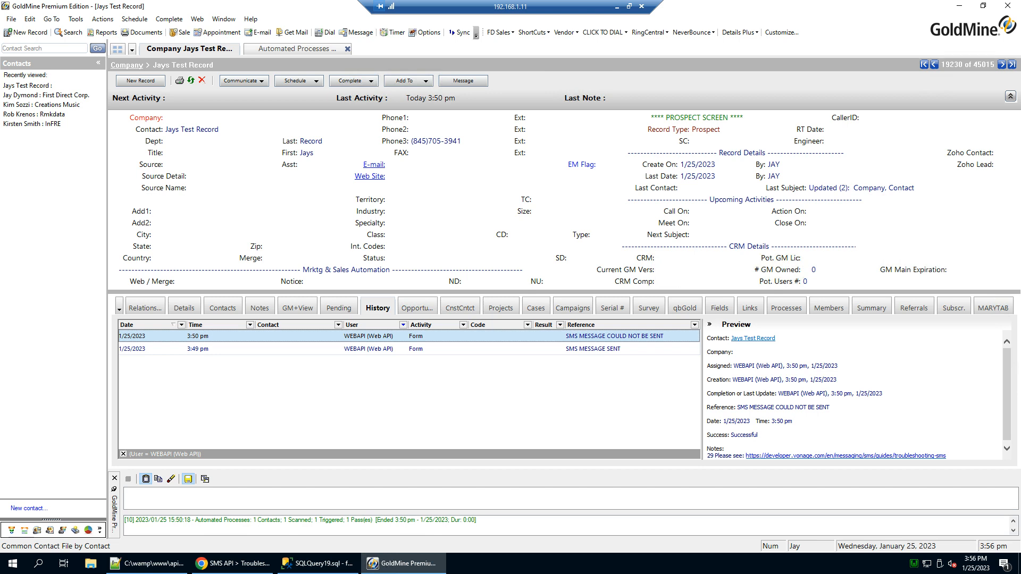
# Enter a call-back request with a phone number in the SMS MSG field and save it.
pyautogui.moveTo(276, 291); pyautogui.dragTo(266, 385)
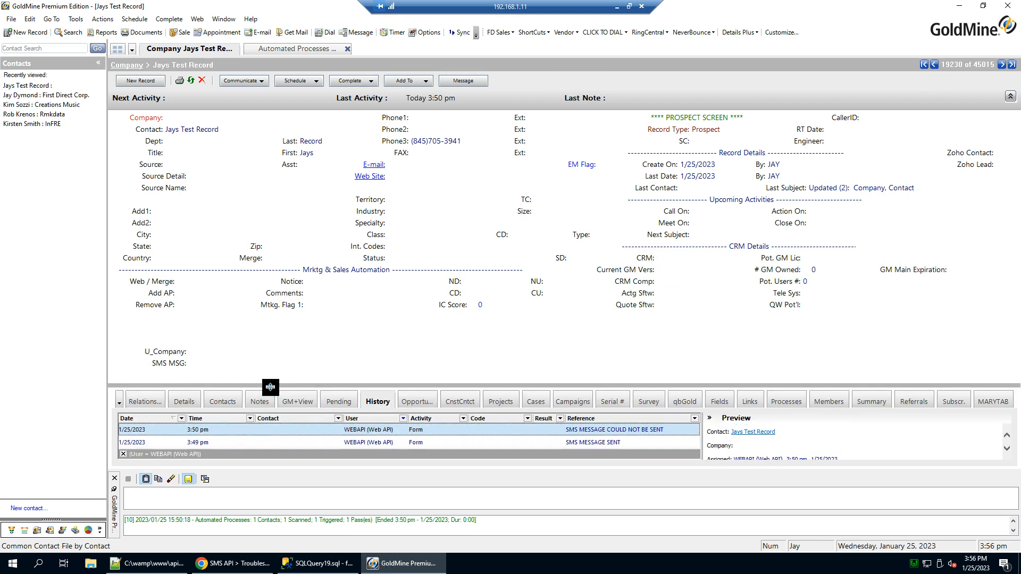
pyautogui.click(220, 363)
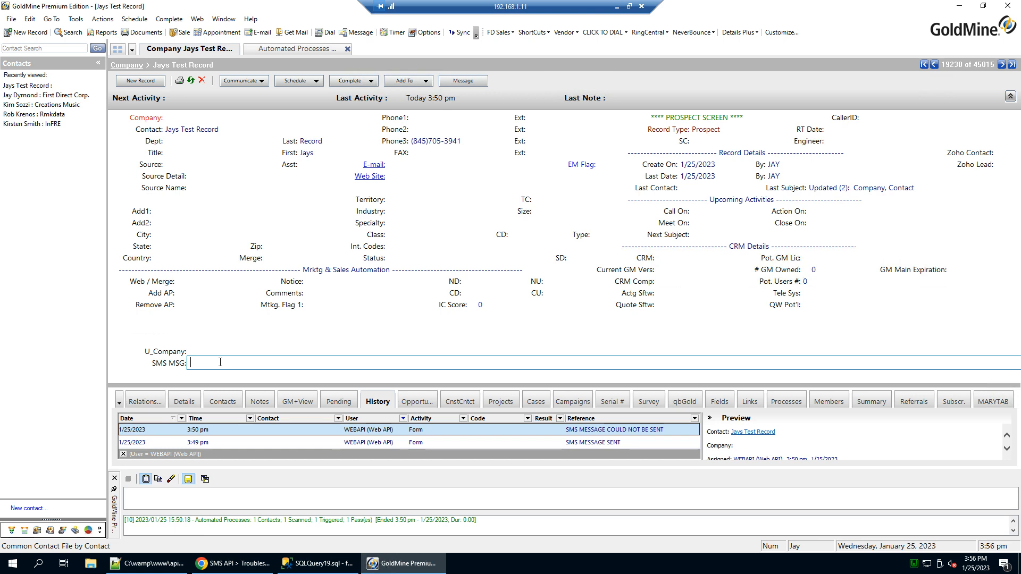
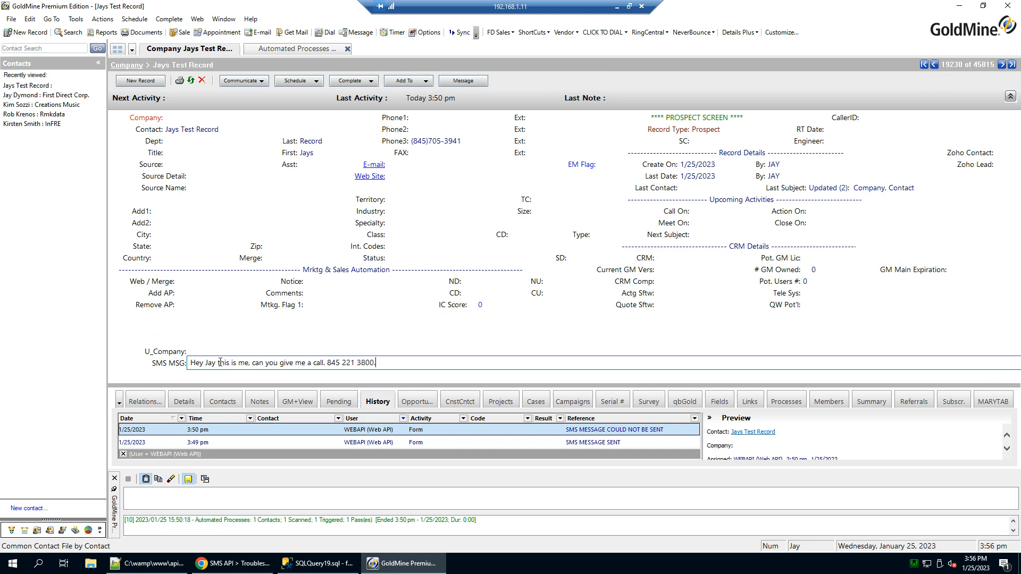
pyautogui.press('Return')
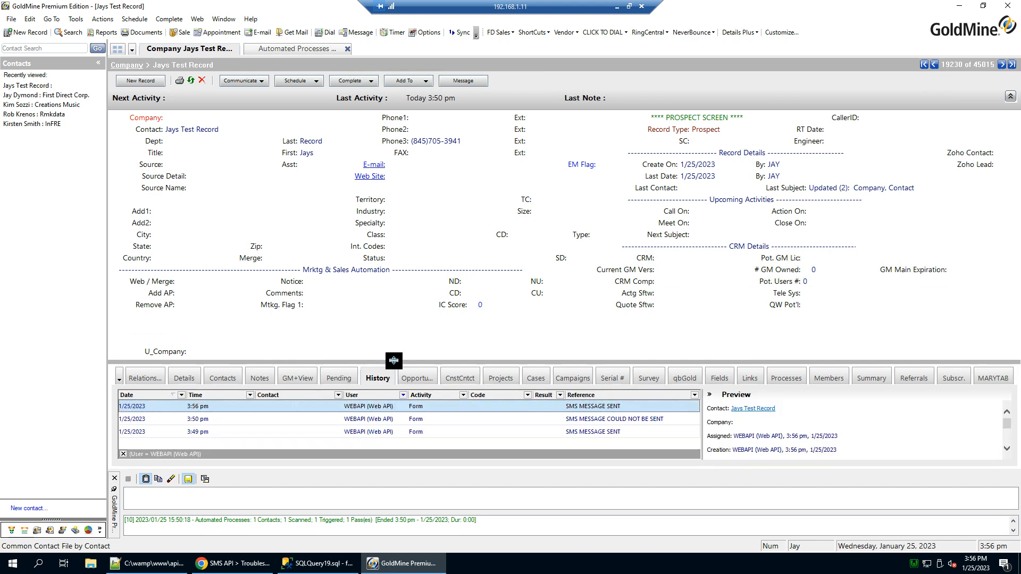
# Check the new SMS MESSAGE SENT notes and cleared SMS MSG field, then switch to the SENDSMS script.
pyautogui.doubleClick(615, 384)
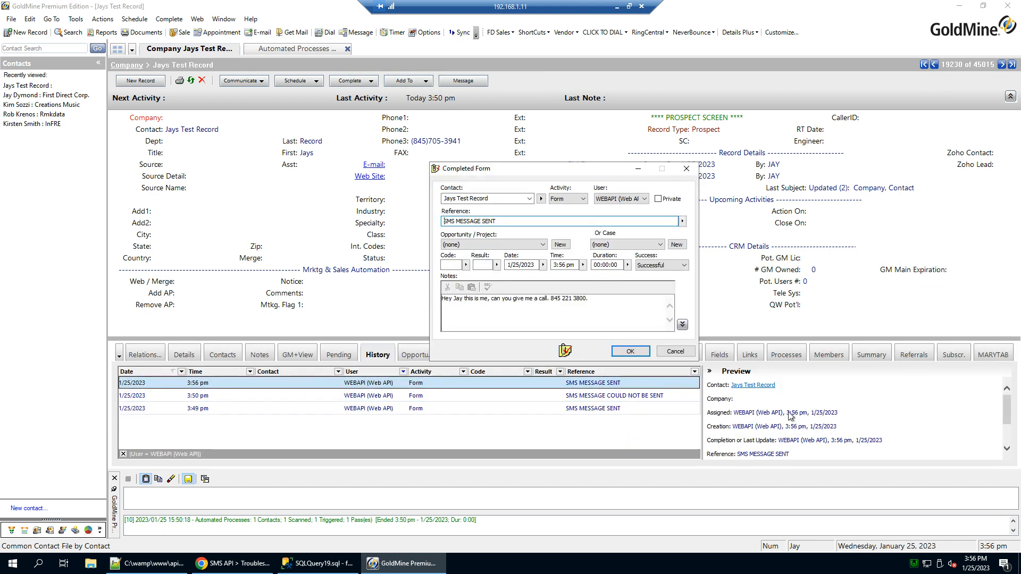
pyautogui.moveTo(585, 301); pyautogui.dragTo(436, 318)
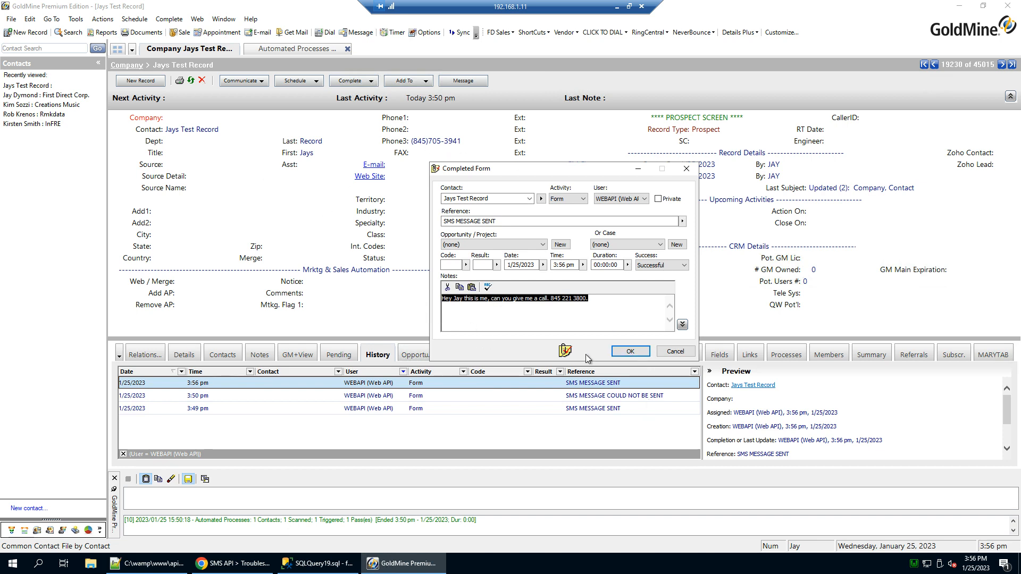
pyautogui.click(675, 352)
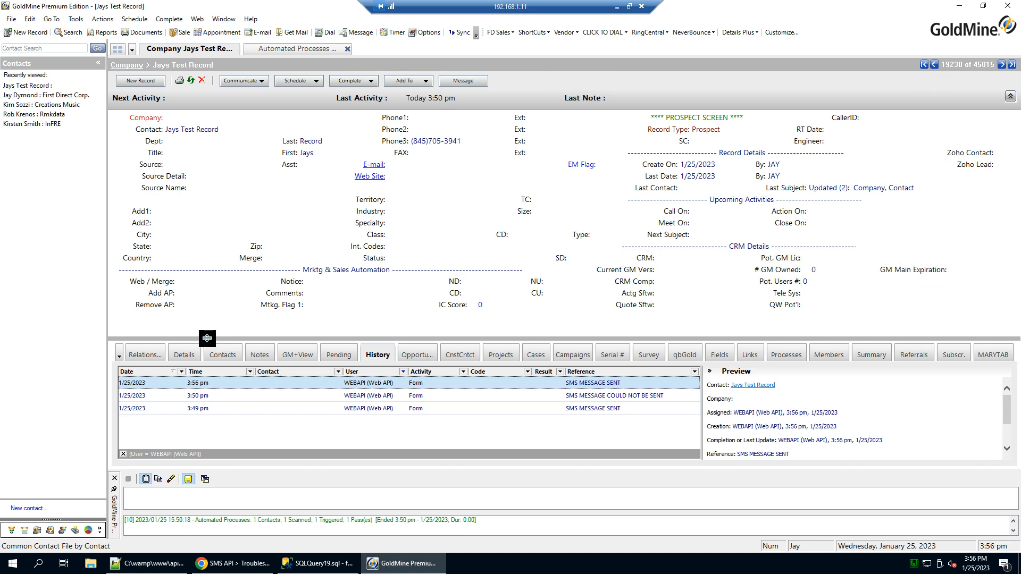
pyautogui.moveTo(207, 341); pyautogui.dragTo(211, 394)
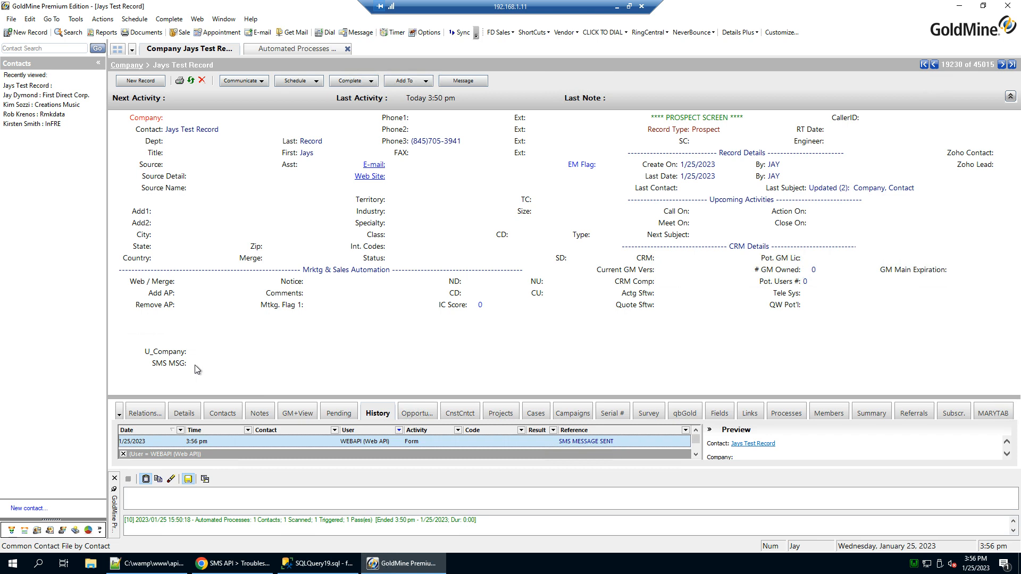
pyautogui.click(301, 566)
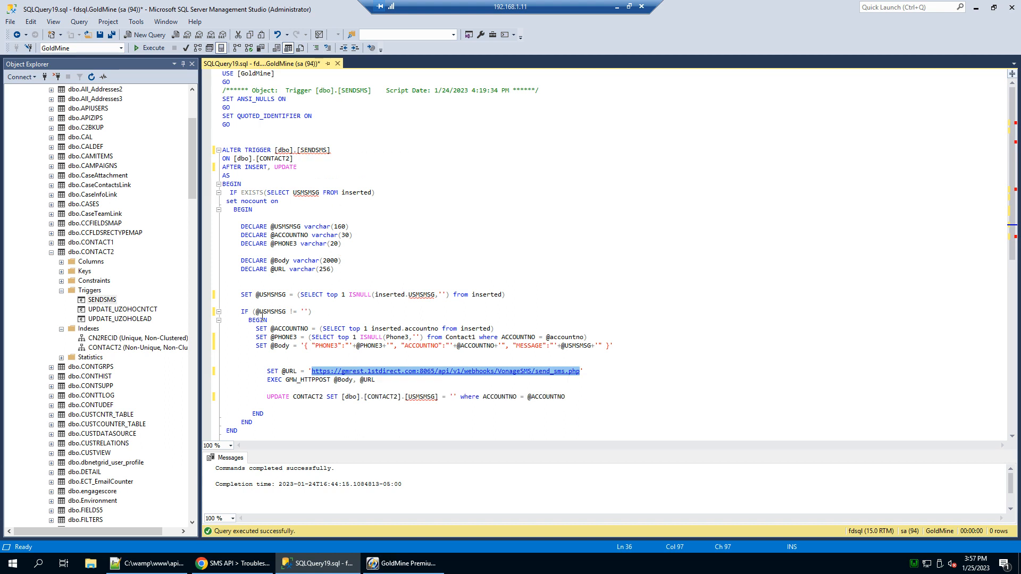
pyautogui.moveTo(252, 311); pyautogui.dragTo(315, 311)
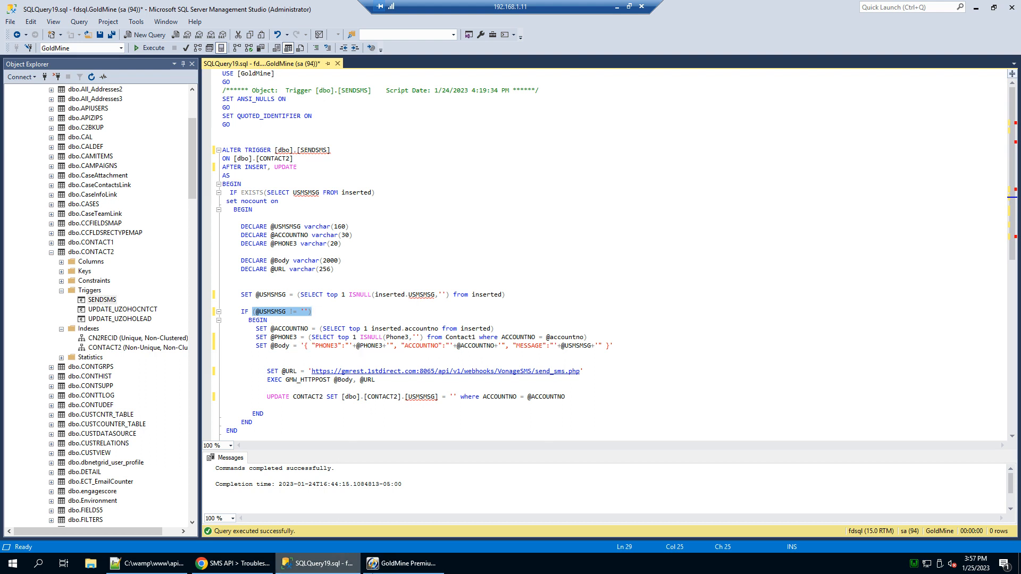
pyautogui.click(405, 564)
pyautogui.click(236, 366)
pyautogui.click(267, 392)
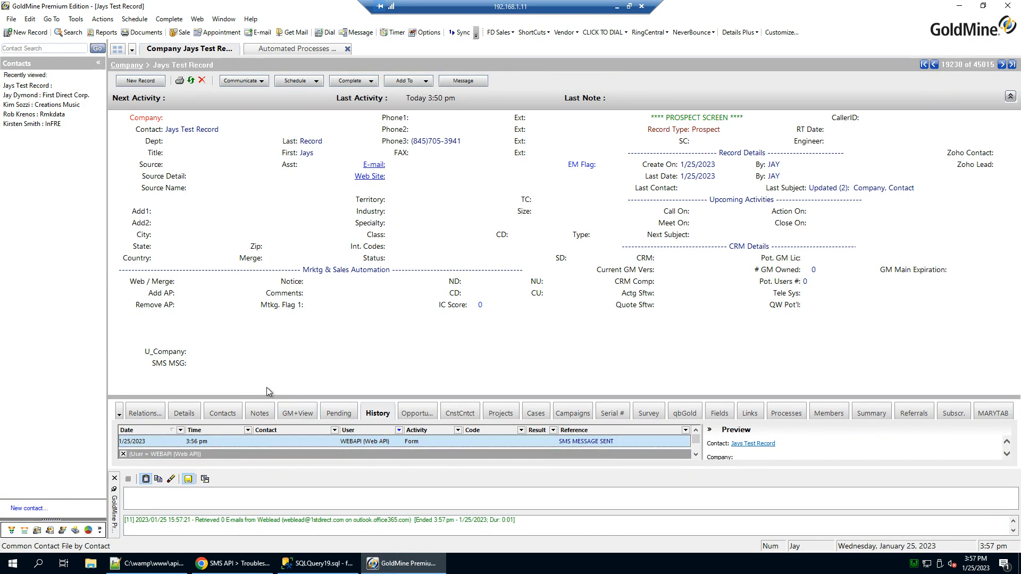